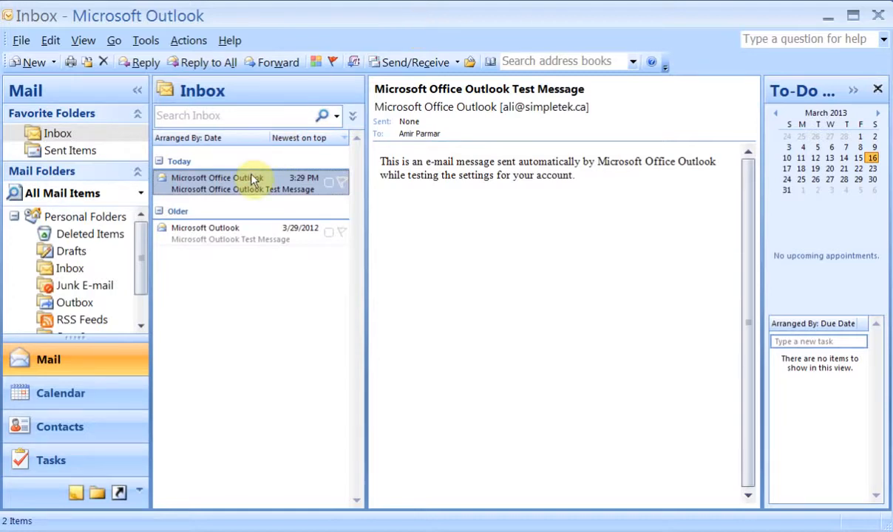
Flag the test message for follow-up with custom start and due dates of Saturday, March 16, 2013.
click(333, 62)
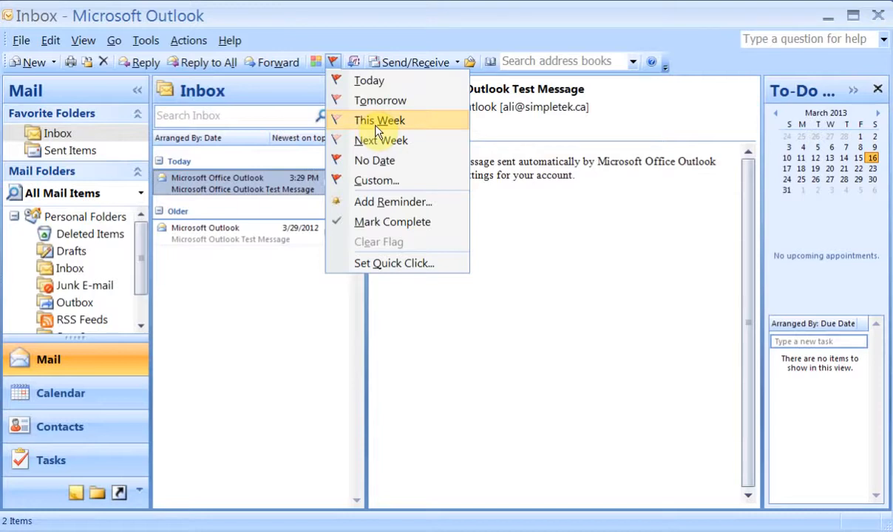
click(377, 181)
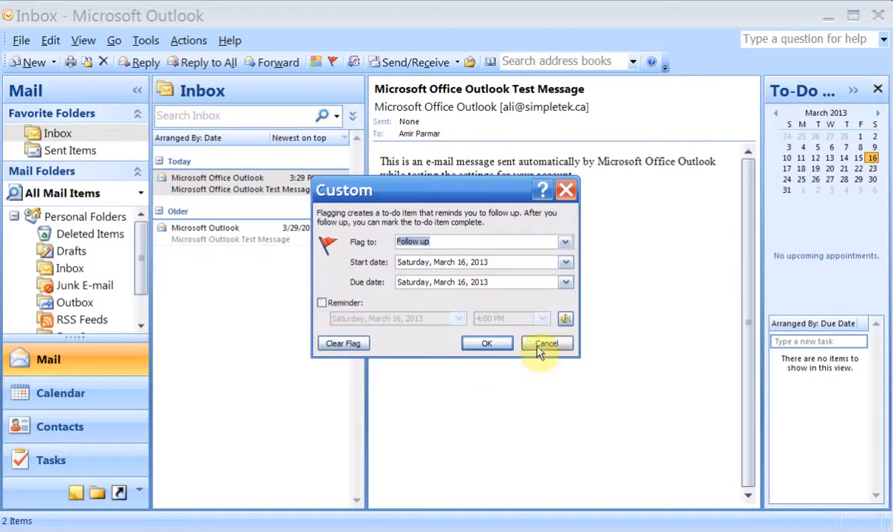
click(488, 344)
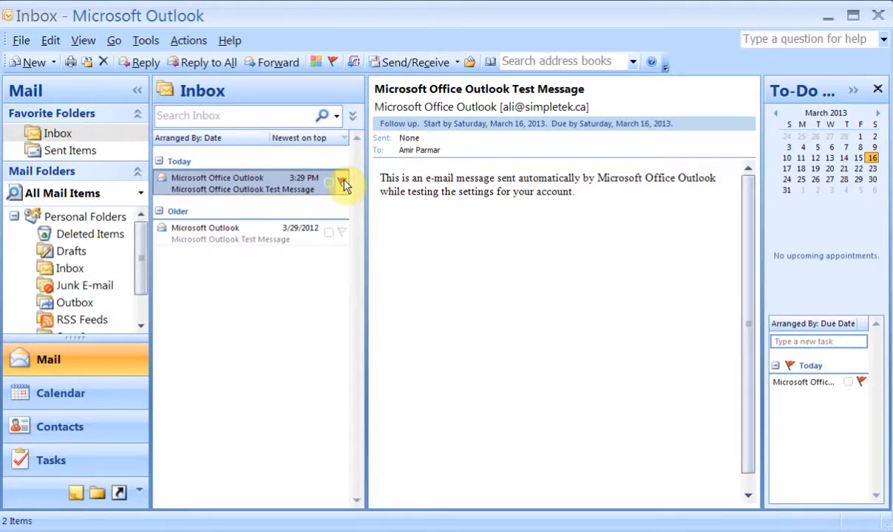
click(251, 116)
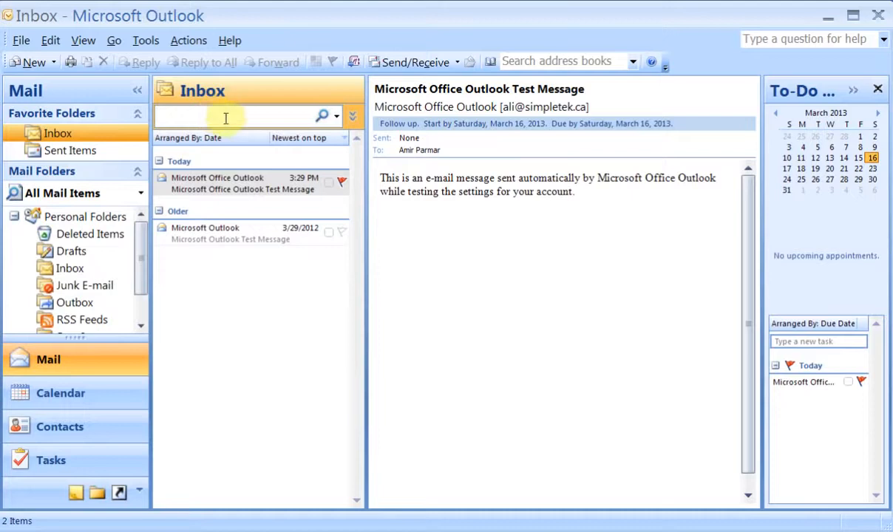
text(outlook)
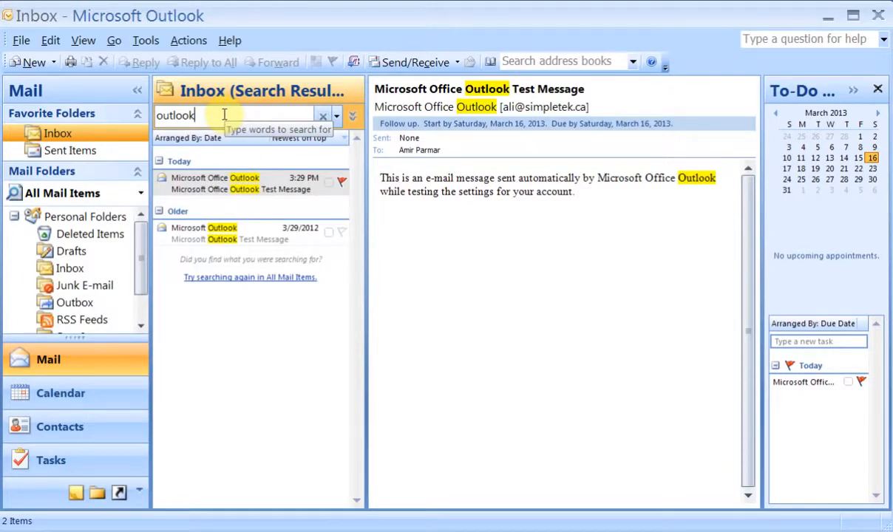
key(BackSpace)
key(BackSpace)
key(BackSpace)
key(BackSpace)
key(BackSpace)
key(BackSpace)
key(BackSpace)
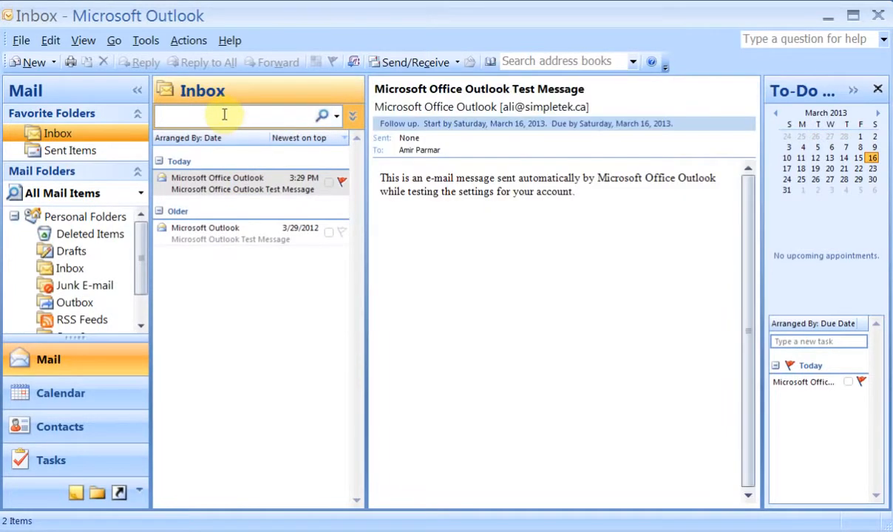
double_click(228, 189)
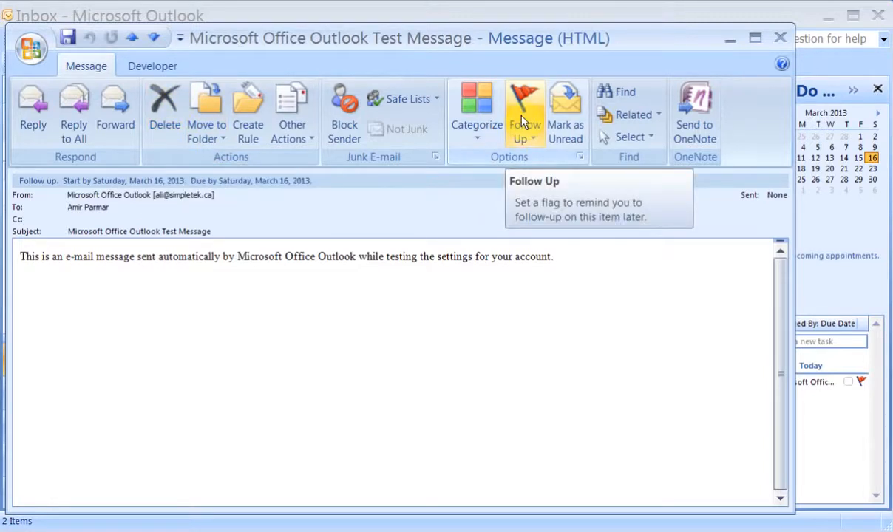
click(222, 139)
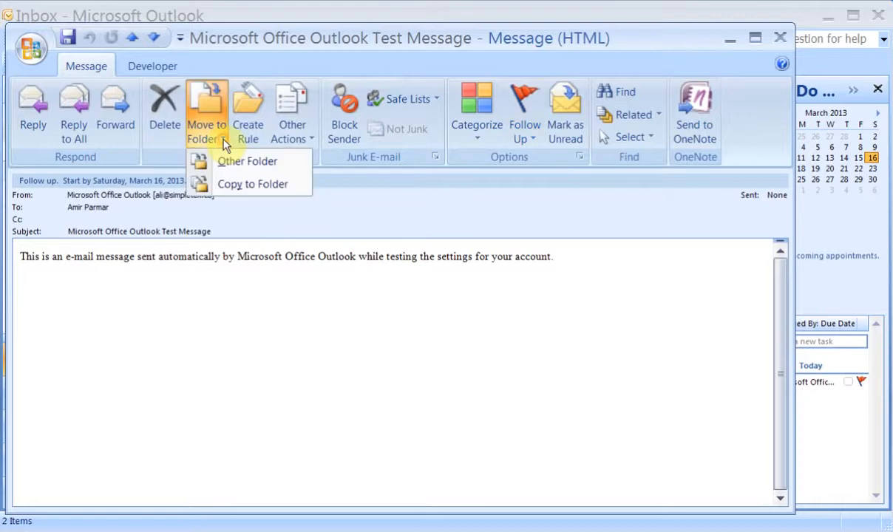
click(224, 141)
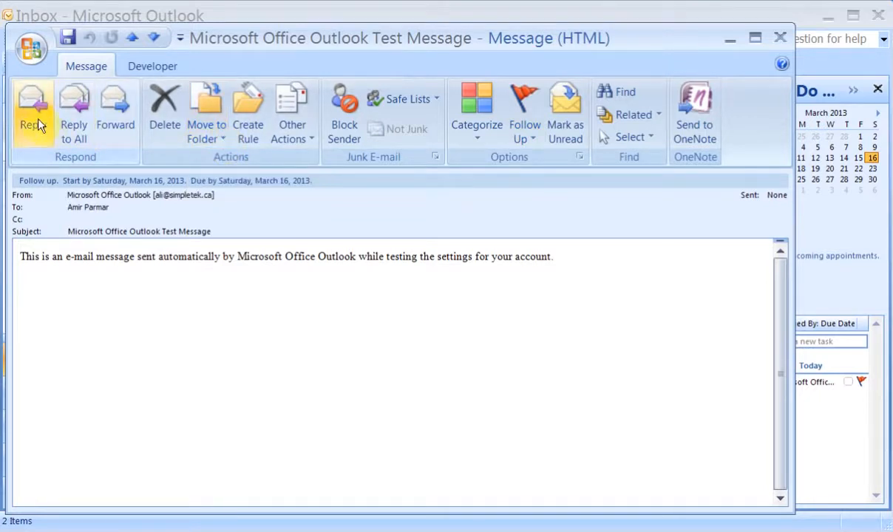
click(779, 38)
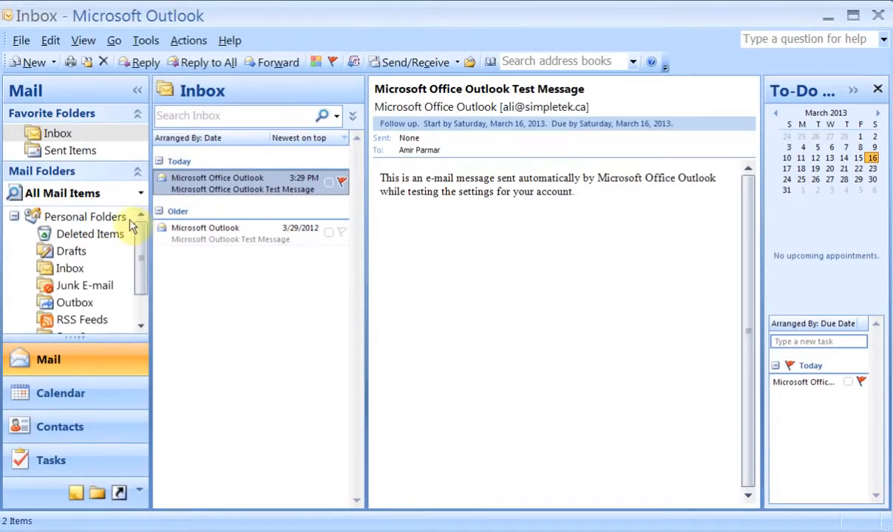
Create a new mail folder named Test inside the Inbox.
click(54, 63)
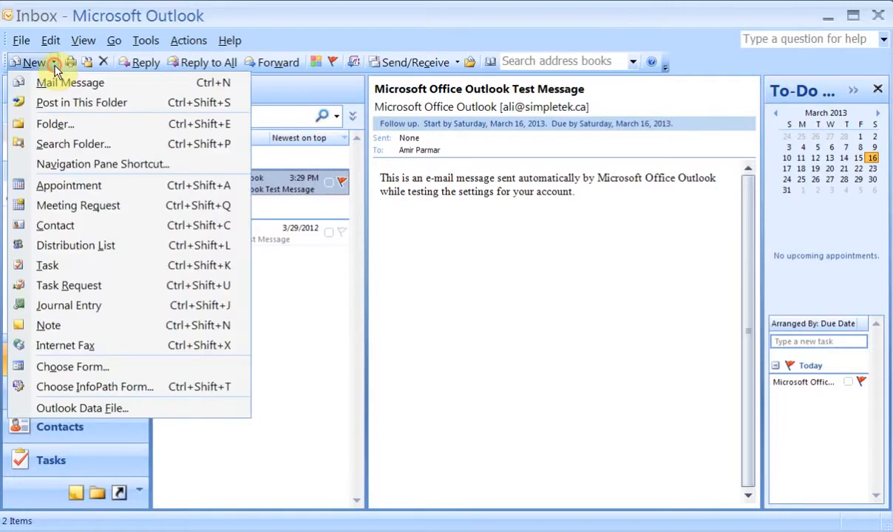
click(70, 125)
text(Test)
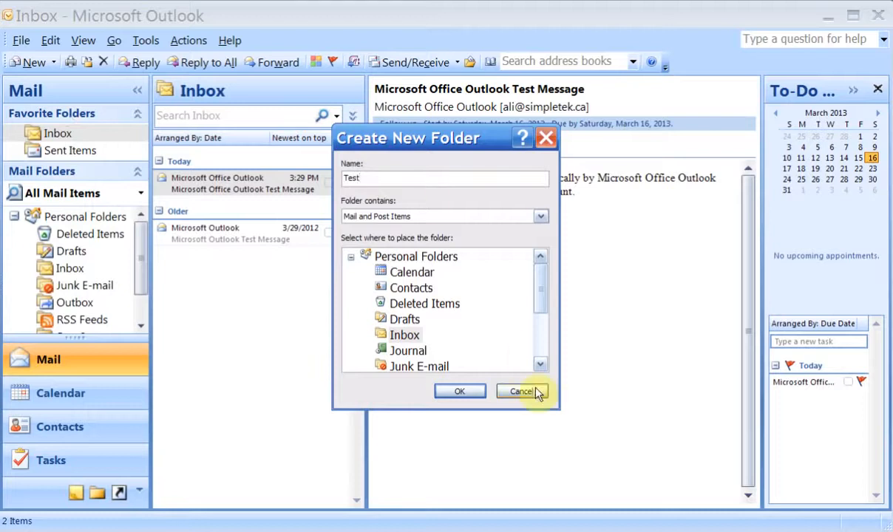
click(404, 335)
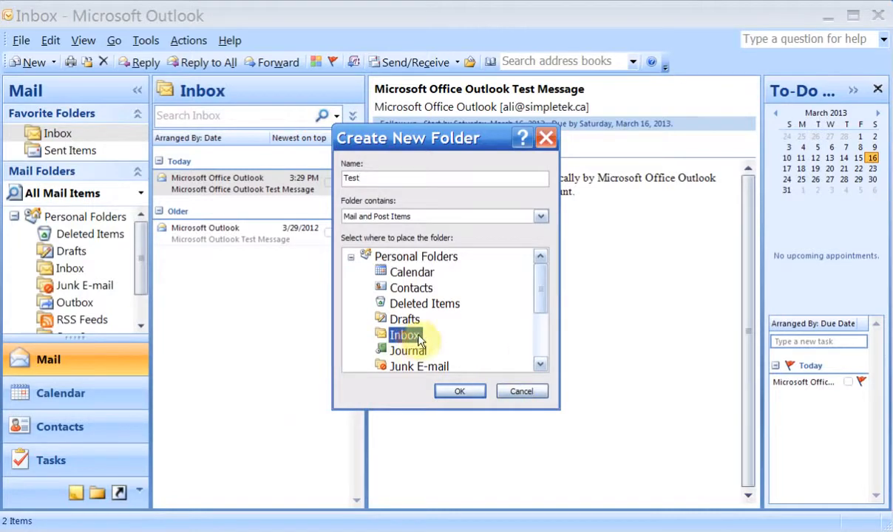
click(459, 390)
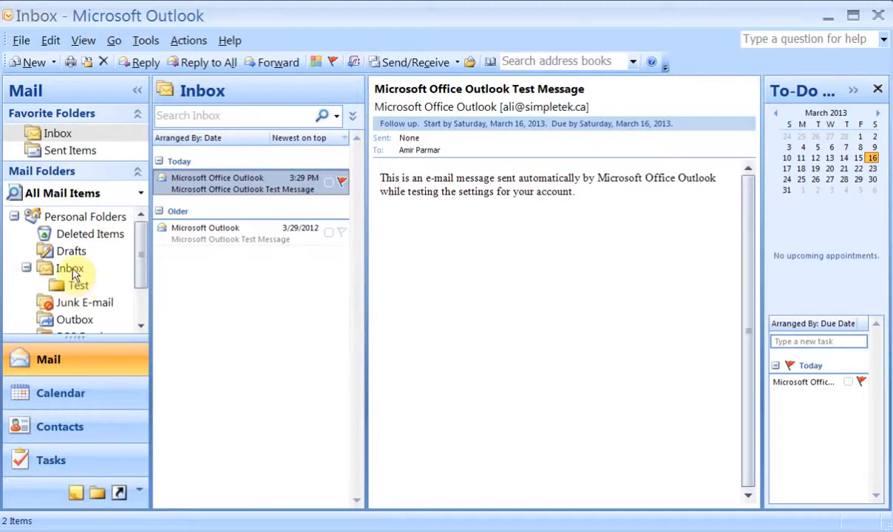
Create a Test1 mail folder at the top level of Personal Folders.
click(55, 63)
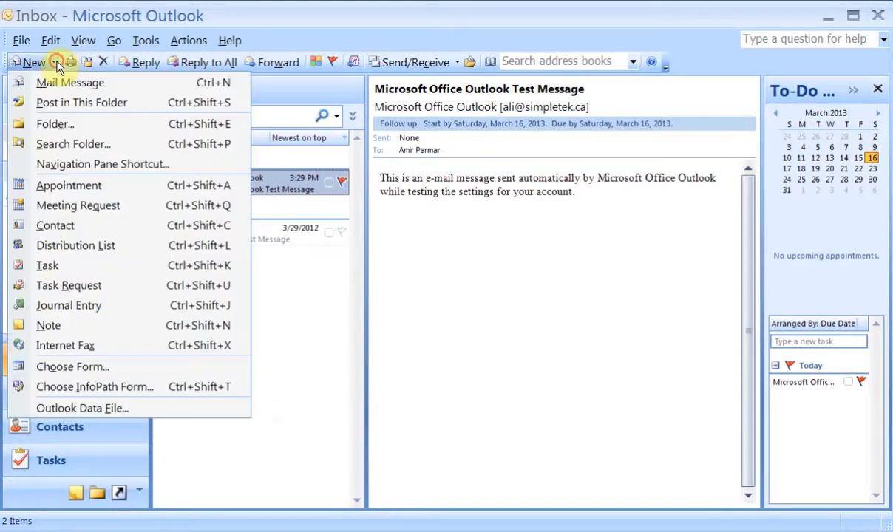
click(56, 124)
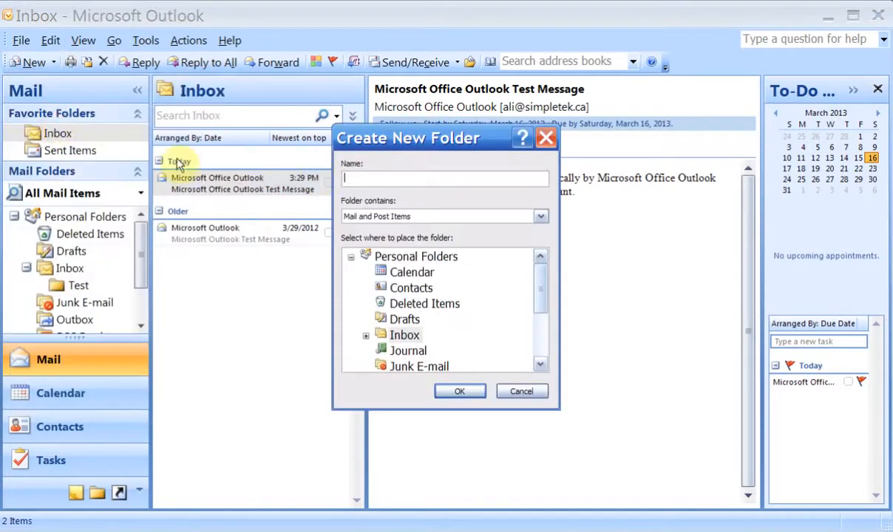
text(Test1)
click(392, 257)
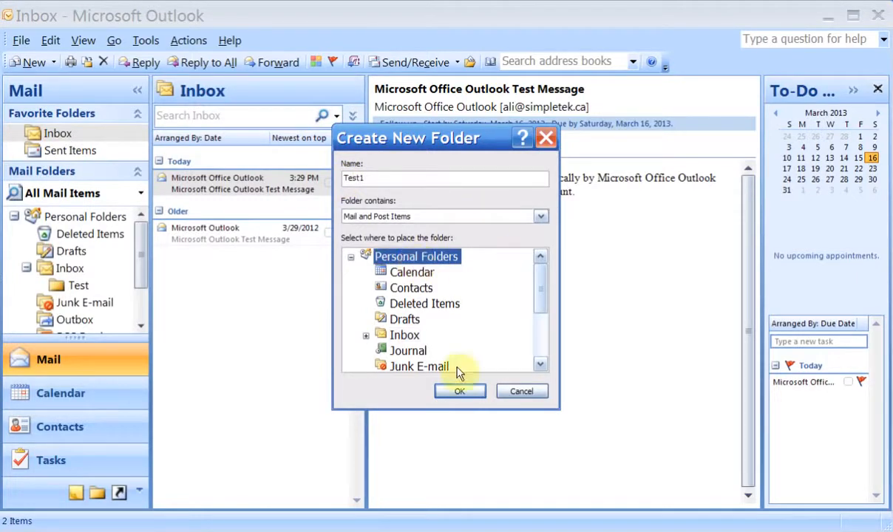
click(460, 391)
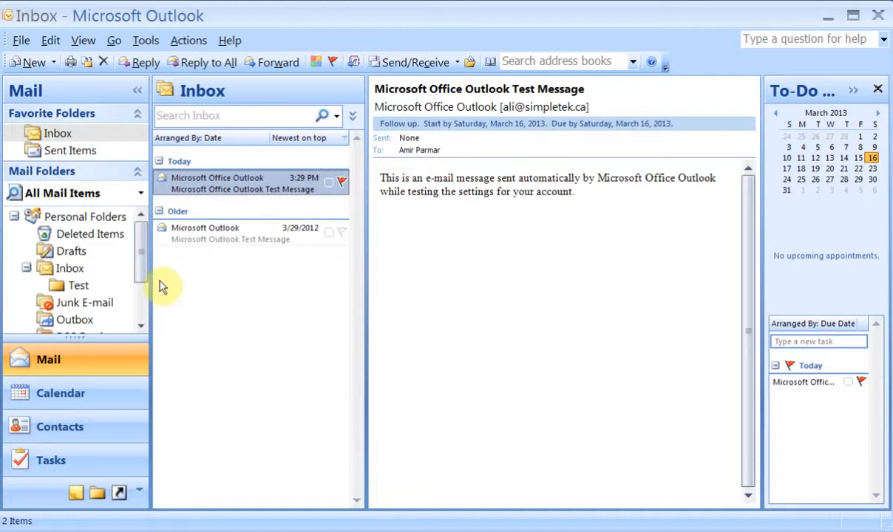
drag(140, 263, 140, 299)
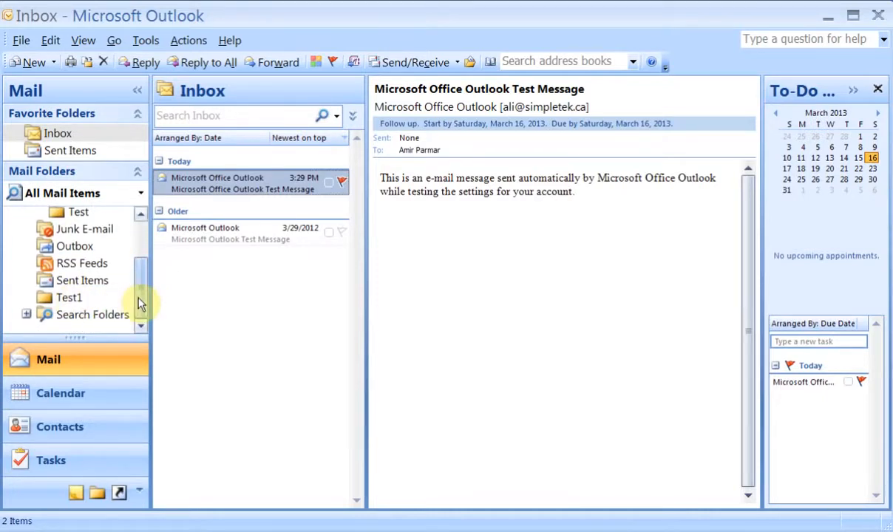
drag(140, 303, 139, 245)
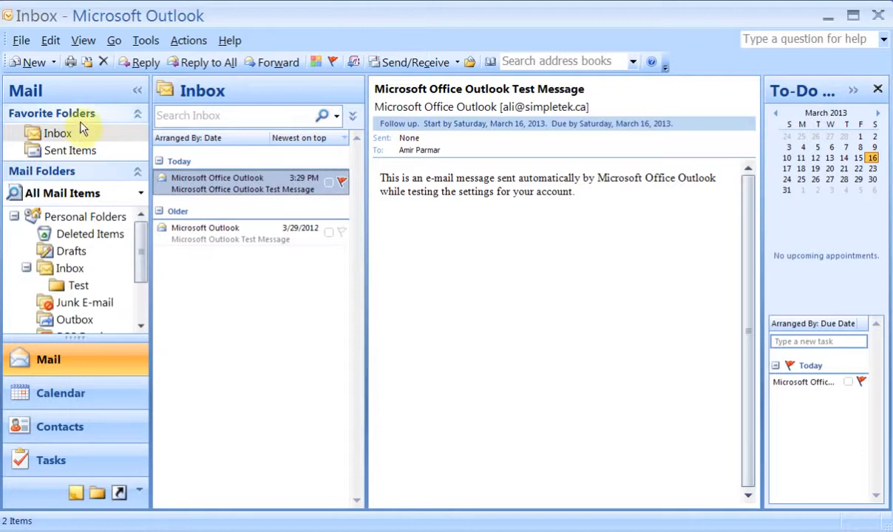
Create a search folder for Mail with attachments.
click(55, 63)
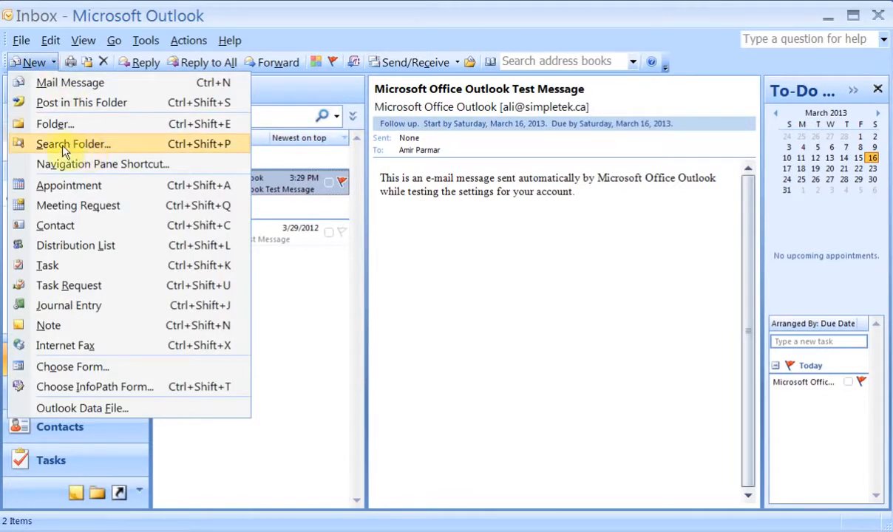
click(109, 150)
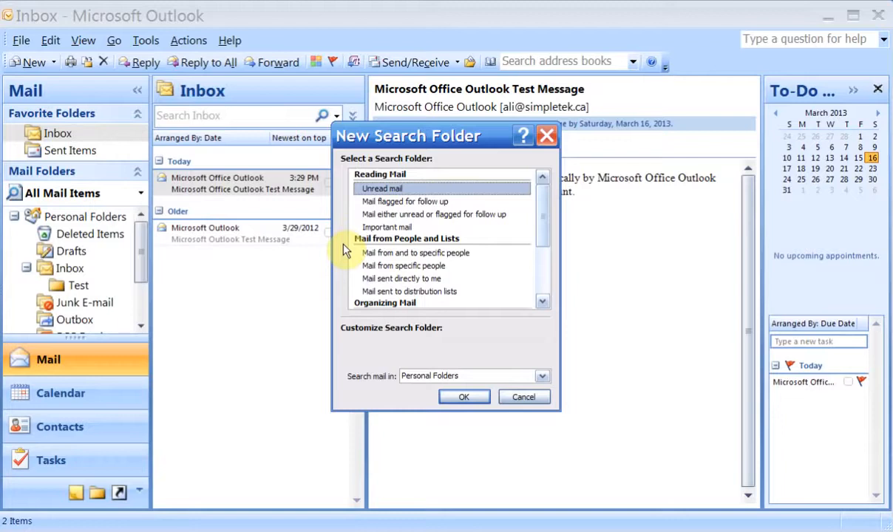
drag(543, 206, 538, 249)
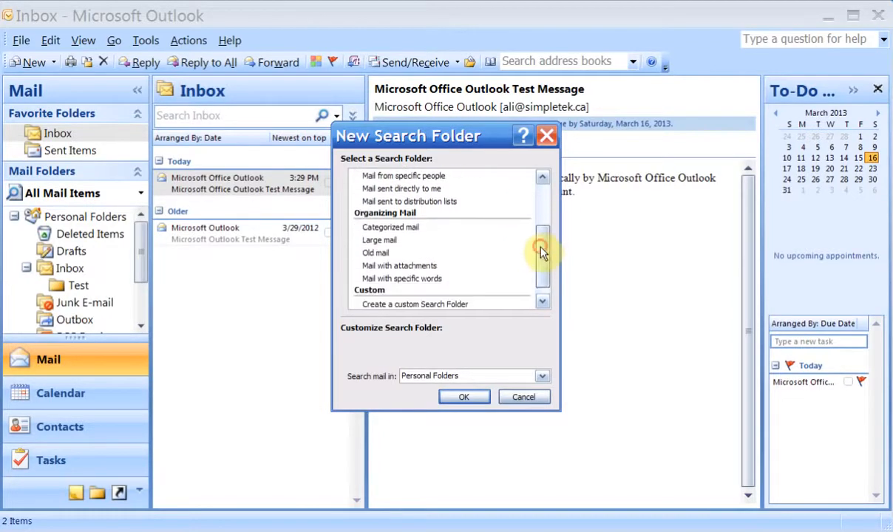
click(408, 265)
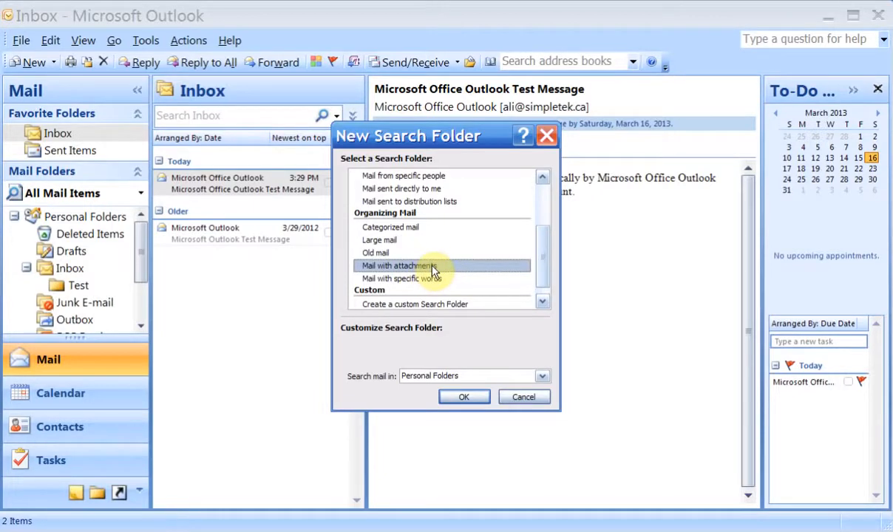
click(450, 396)
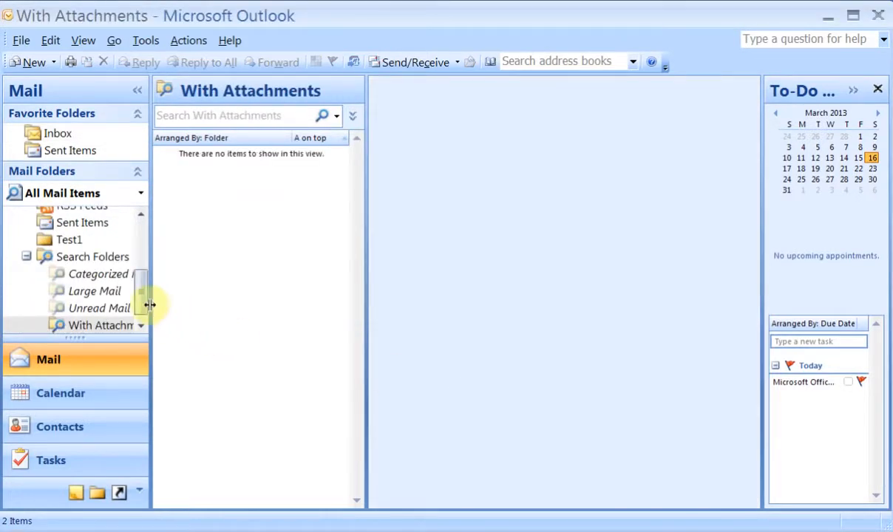
View the empty With Attachments folder, then return to the Inbox.
click(143, 332)
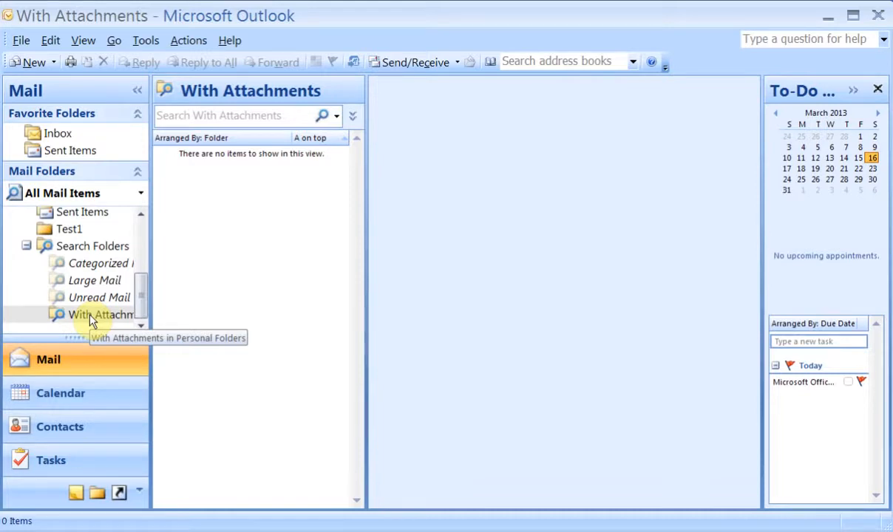
drag(139, 299, 150, 220)
click(57, 135)
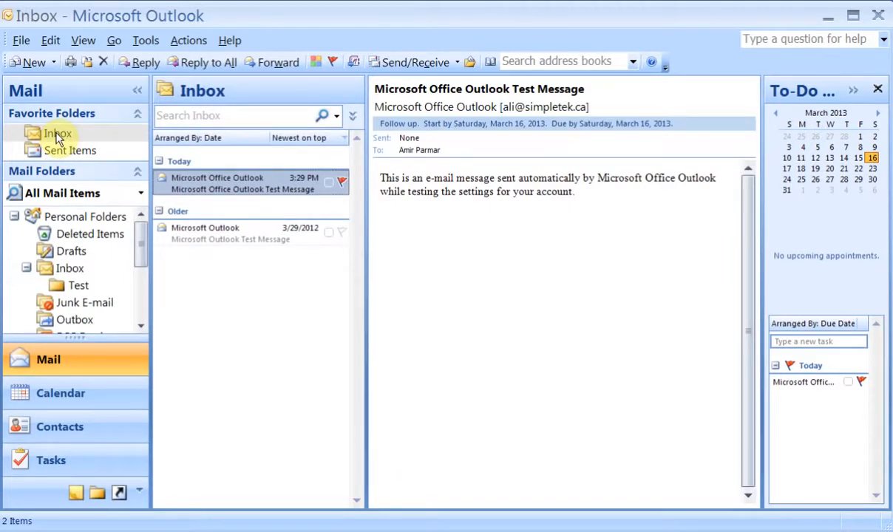
Hide the Navigation Pane, then turn it back on.
click(87, 42)
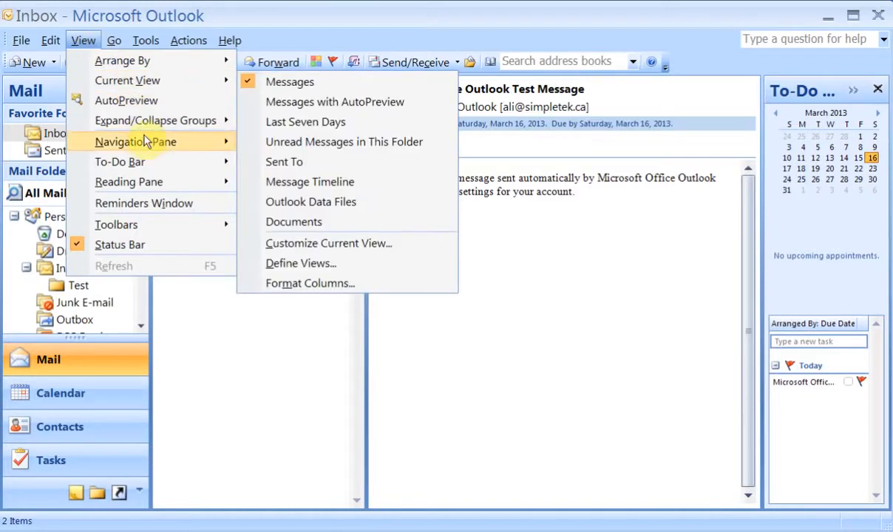
mouse_move(147, 145)
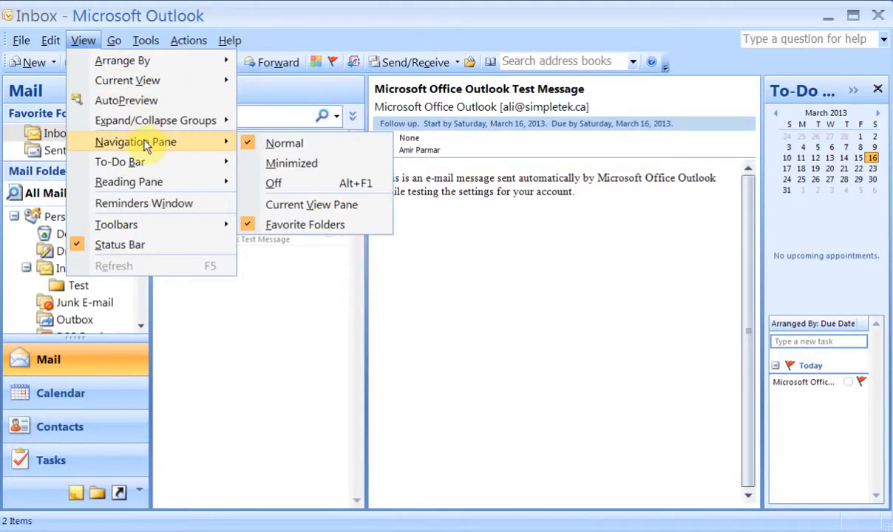
click(278, 184)
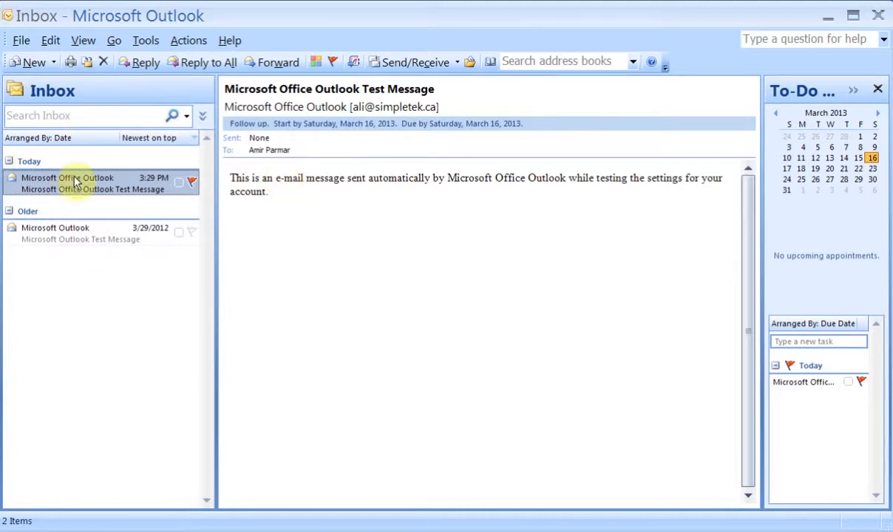
click(94, 44)
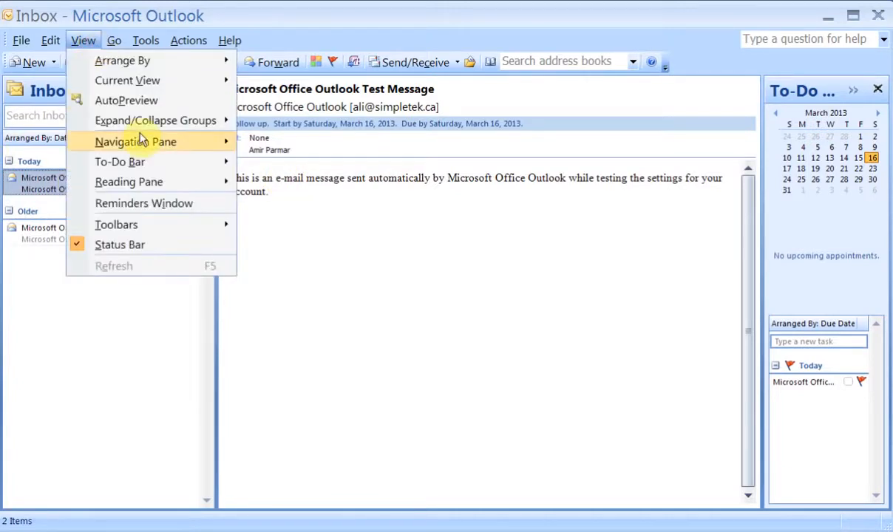
mouse_move(137, 141)
click(294, 149)
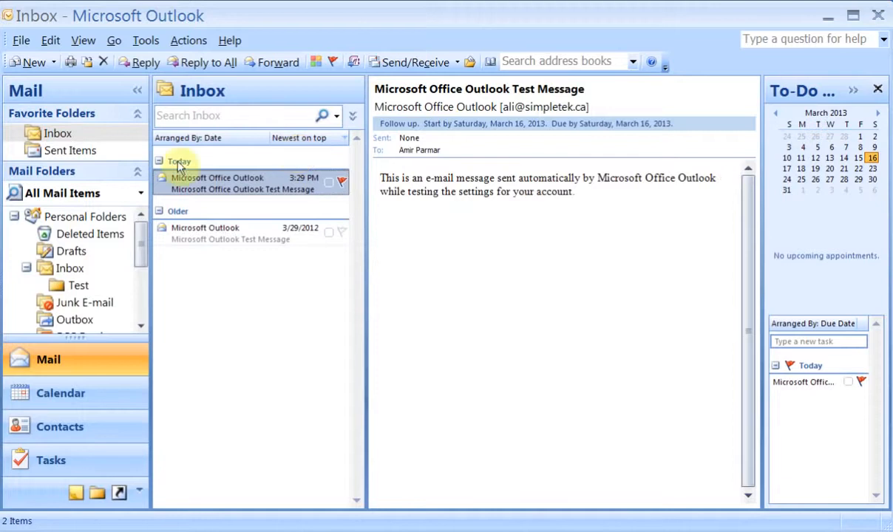
Turn the To-Do Bar off, then restore it to Normal.
click(84, 40)
mouse_move(152, 159)
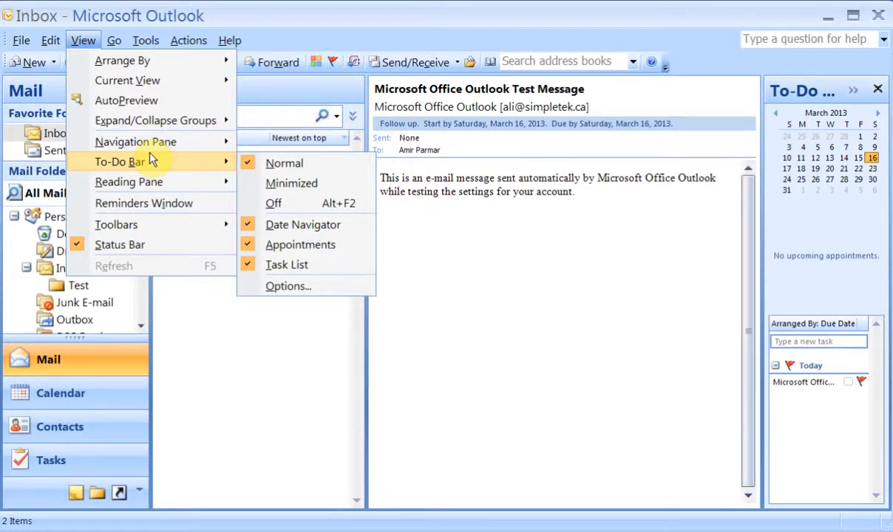
click(299, 207)
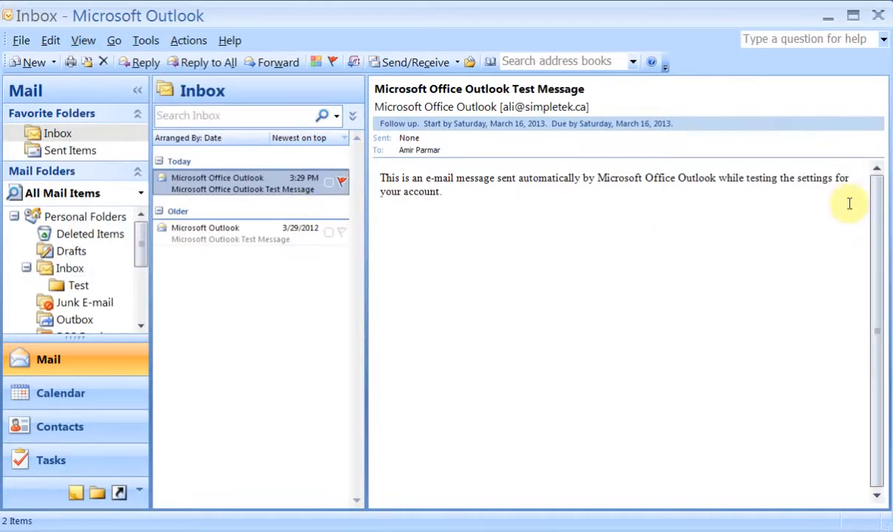
click(83, 40)
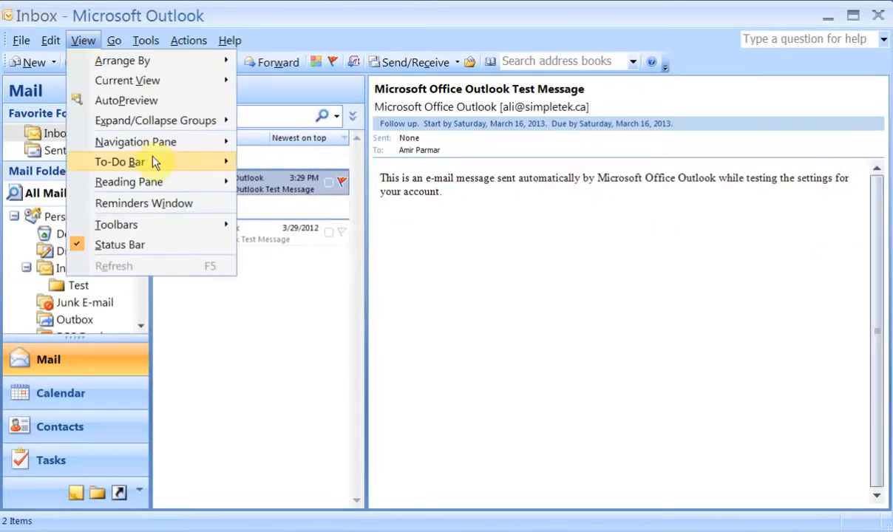
click(270, 165)
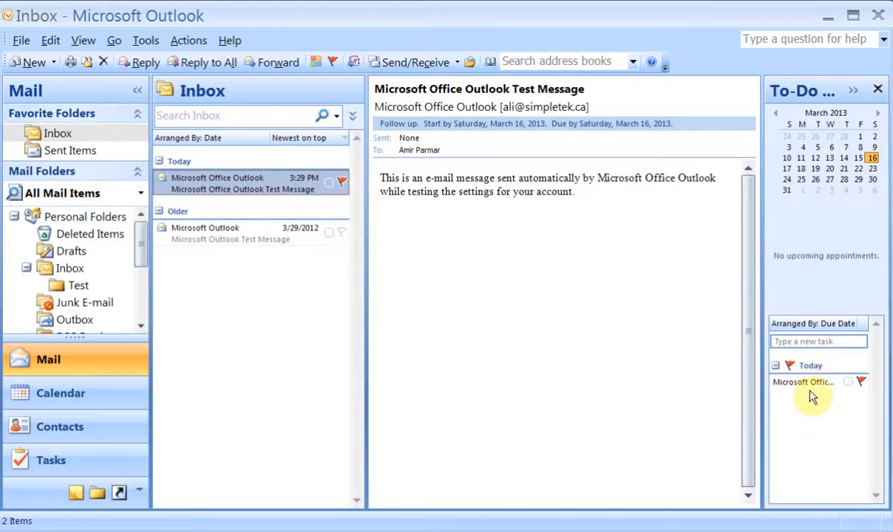
Move the reading pane to the bottom and preview both test messages.
click(97, 41)
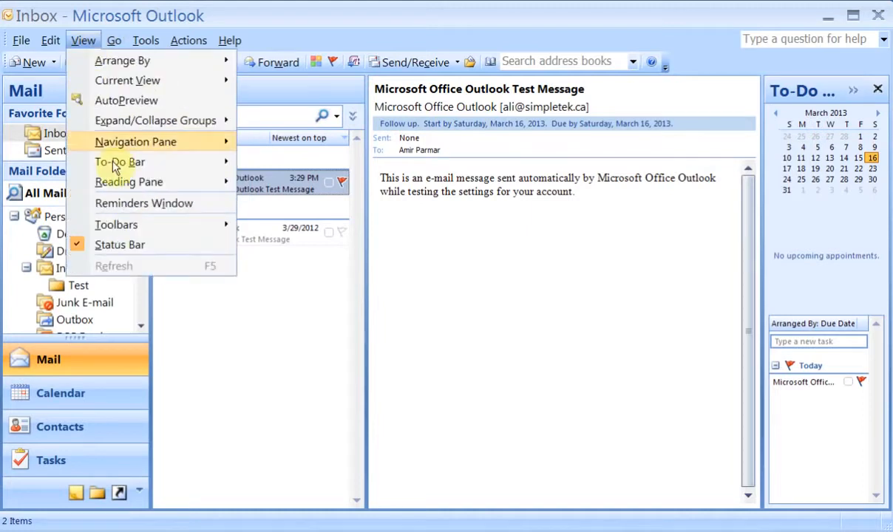
mouse_move(117, 184)
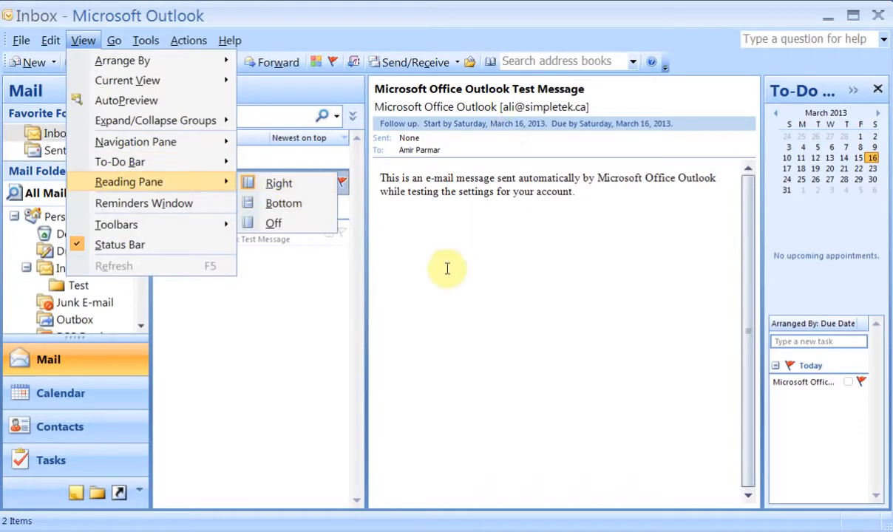
click(285, 205)
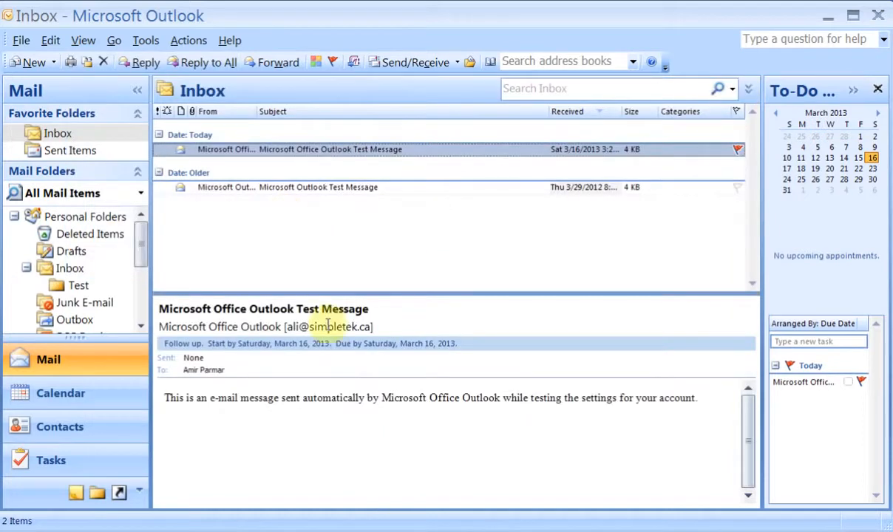
click(325, 187)
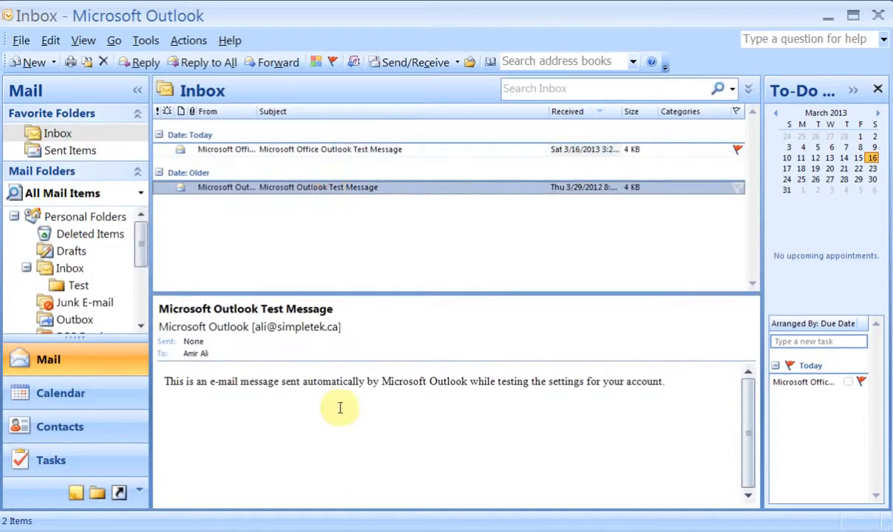
click(284, 149)
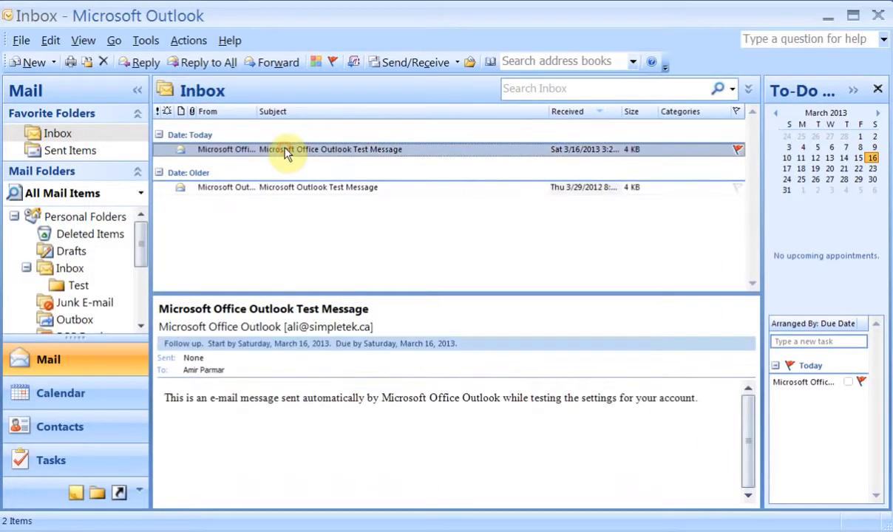
Toggle AutoPreview on and back off, then start a blank new message.
click(84, 40)
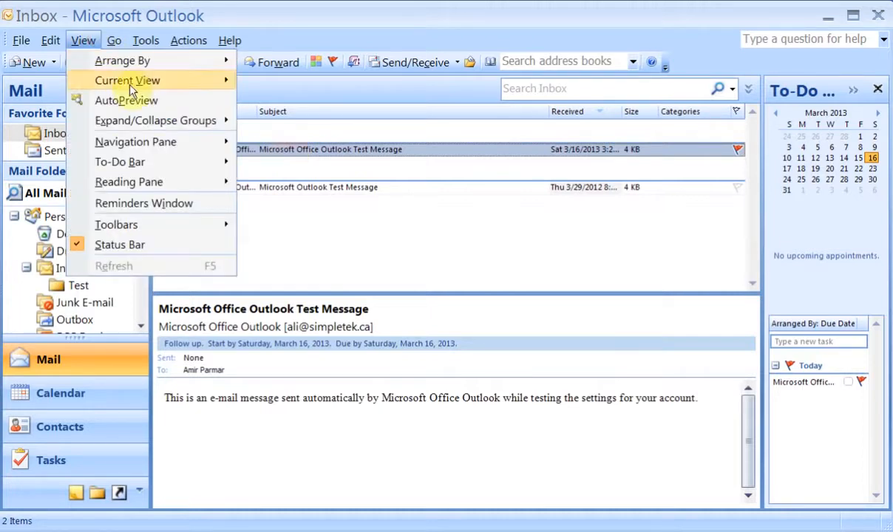
mouse_move(147, 184)
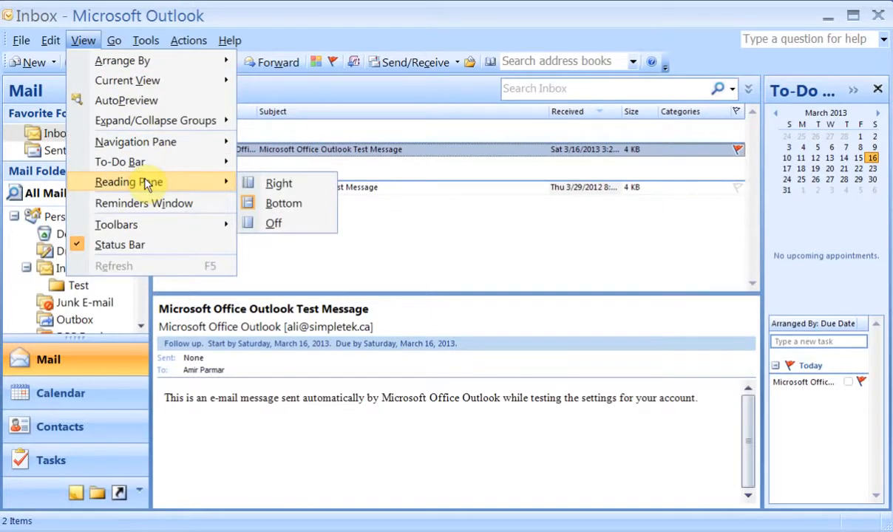
click(144, 101)
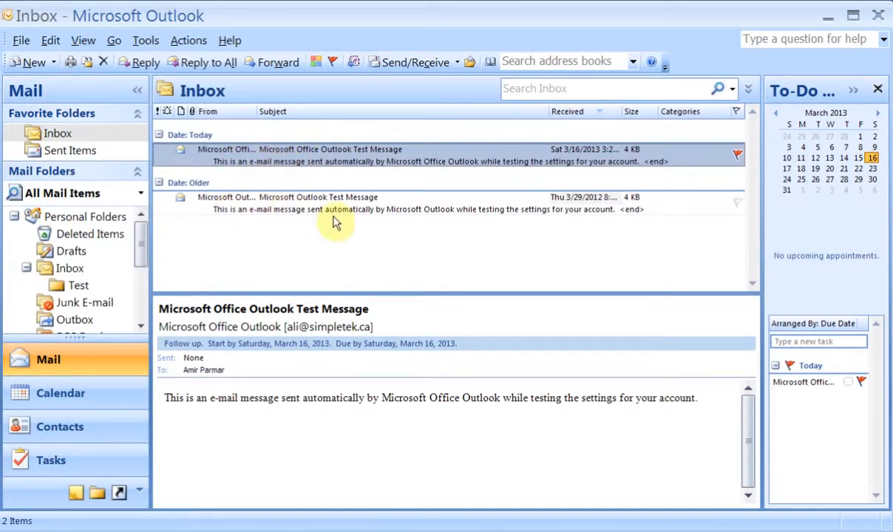
click(84, 40)
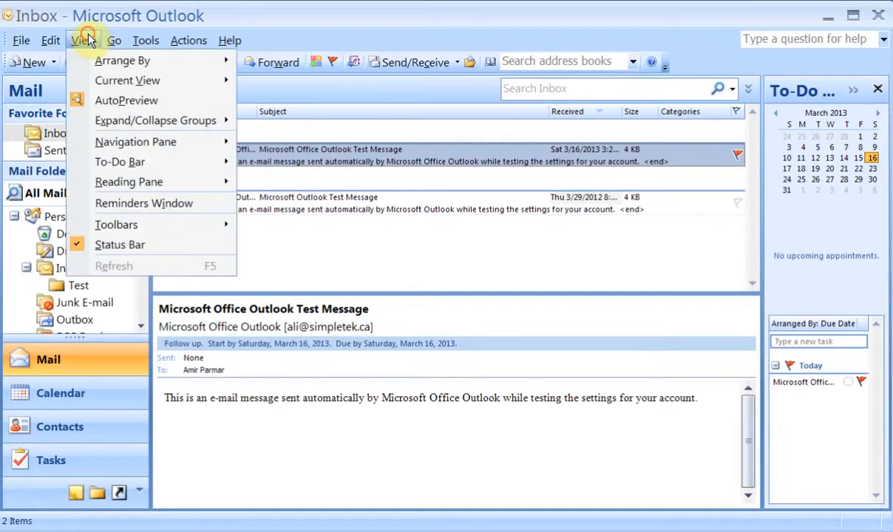
click(133, 100)
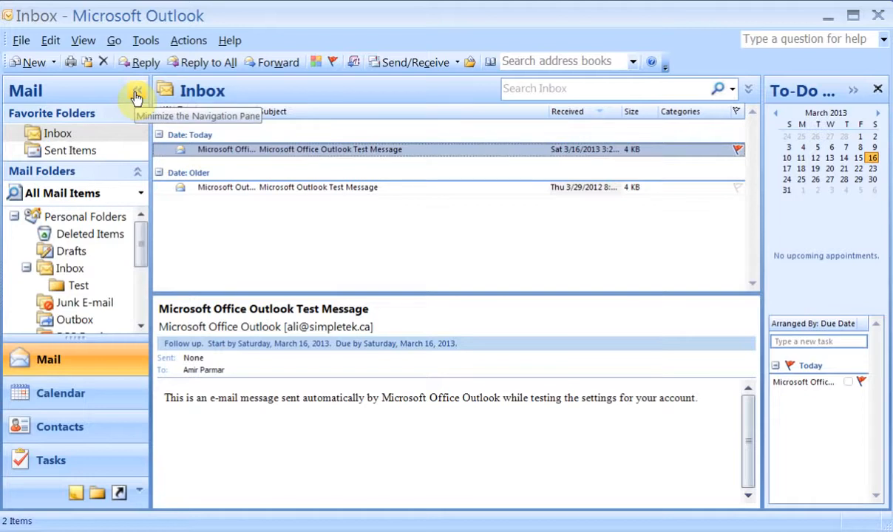
click(29, 61)
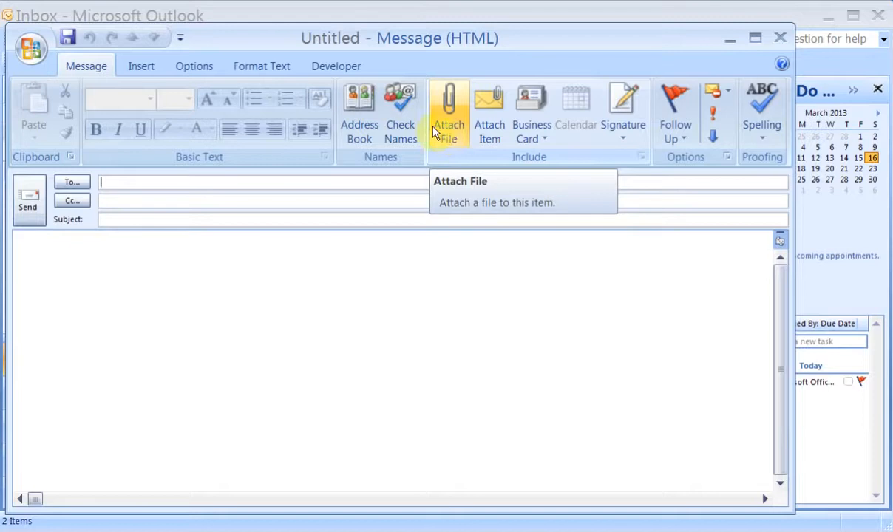
Browse the Insert and Format Text ribbon commands, then return to Message.
click(157, 69)
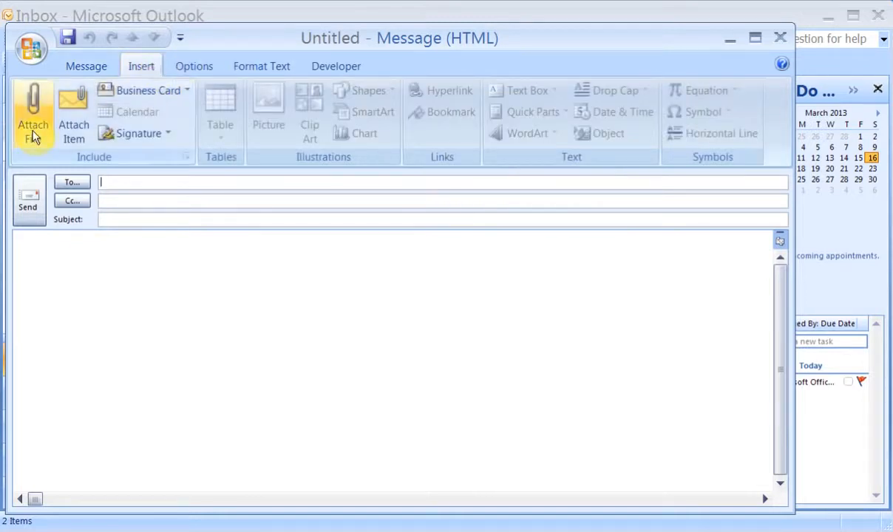
click(255, 68)
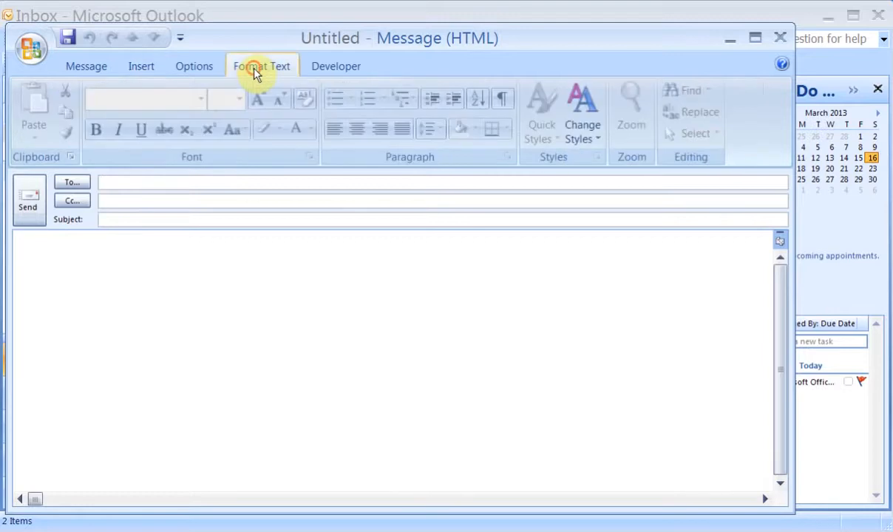
click(95, 63)
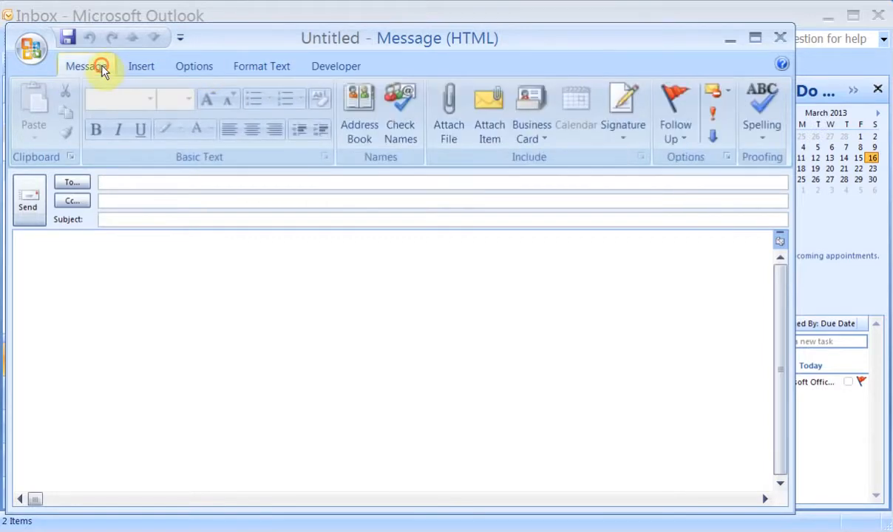
Enter the recipient's e-mail address, with Vote as both subject and body.
click(213, 183)
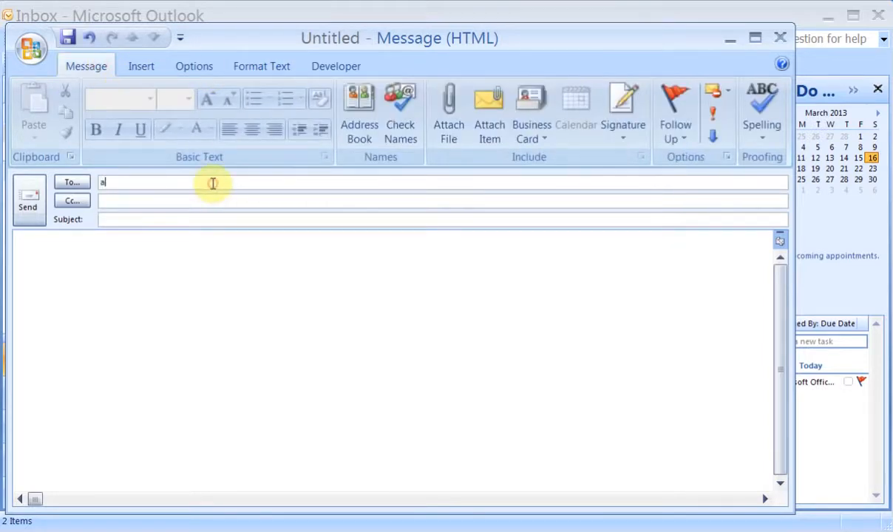
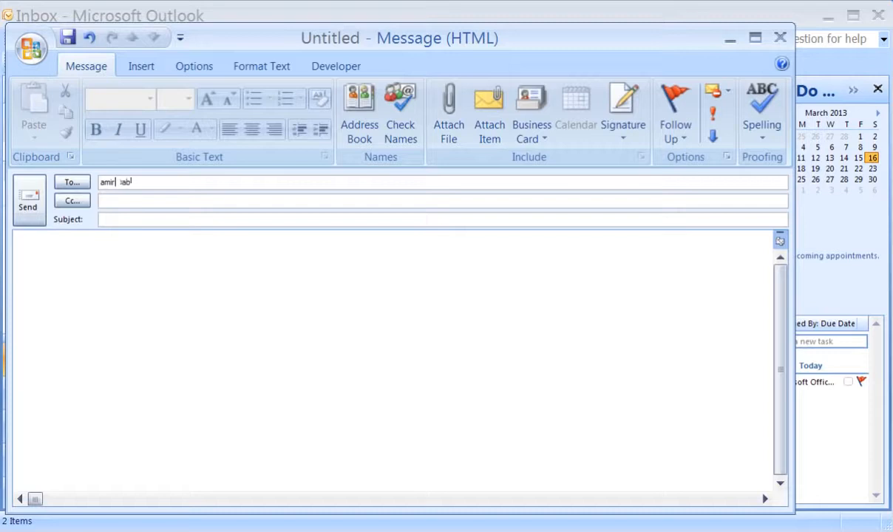
key(Tab)
key(Tab)
key(Tab)
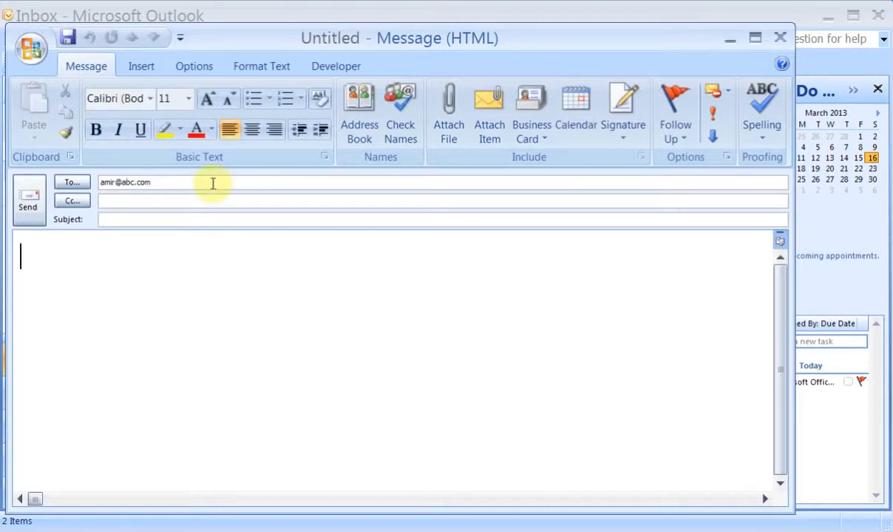
click(213, 213)
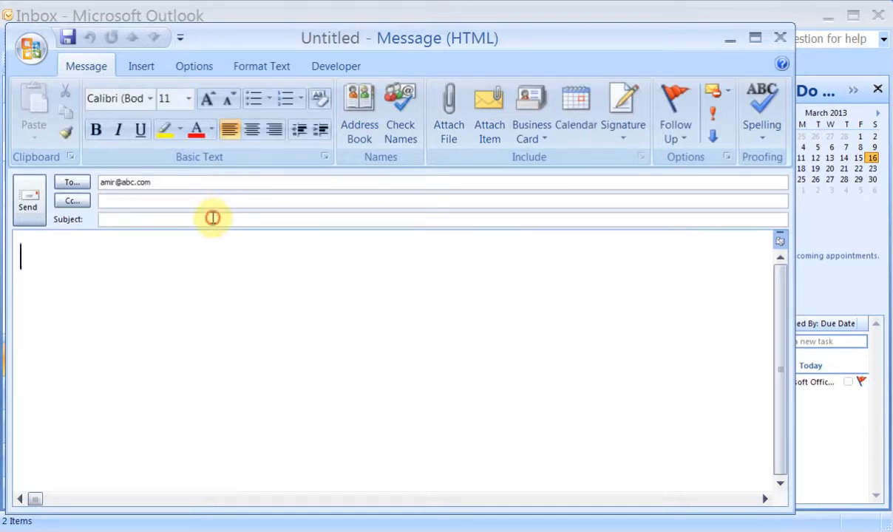
text(Vote)
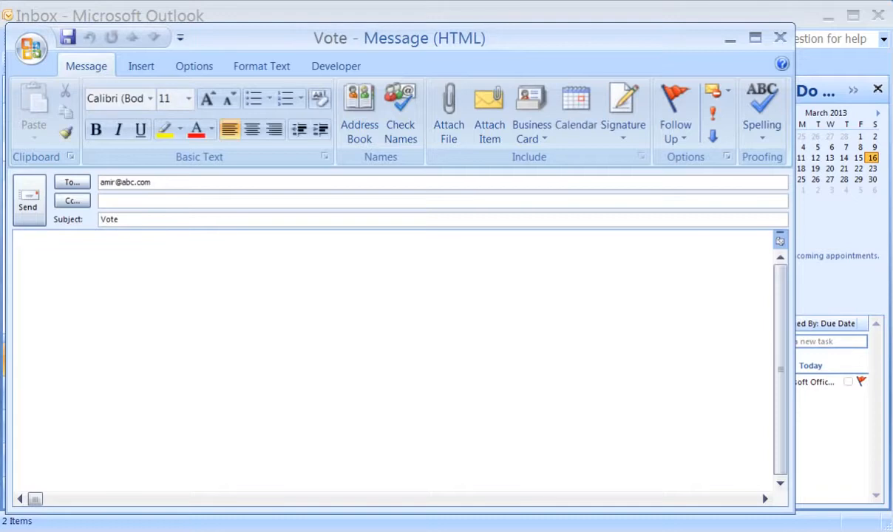
text(Vote)
click(213, 218)
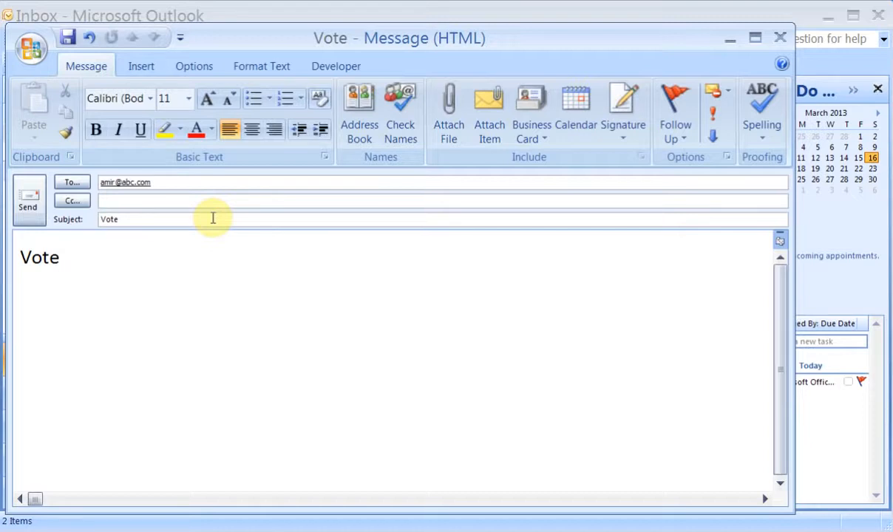
Replace the Approve;Reject voting buttons with custom choices 20/03/2013;22/03/2013;26/03/2013.
click(196, 66)
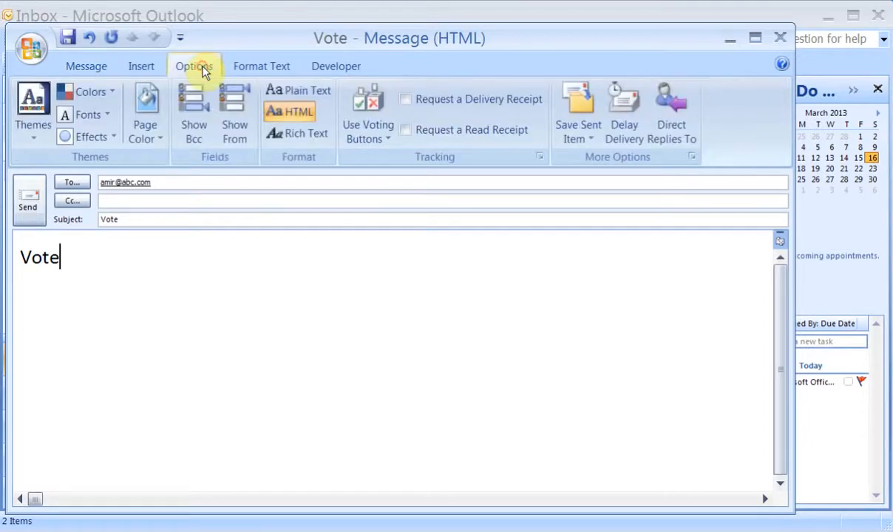
click(379, 142)
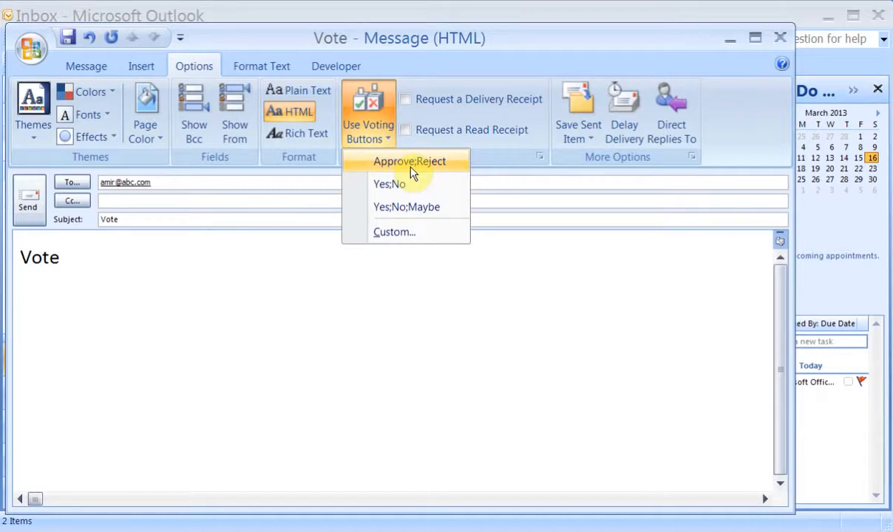
click(392, 231)
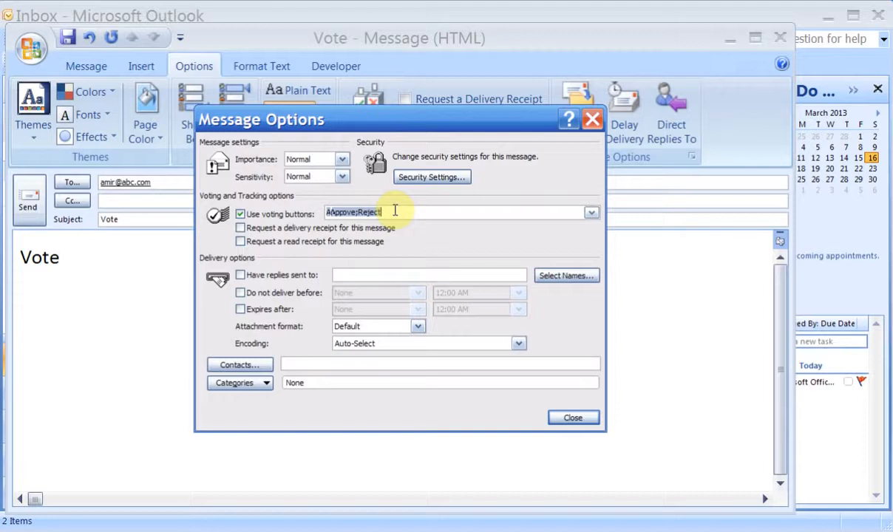
text(20)
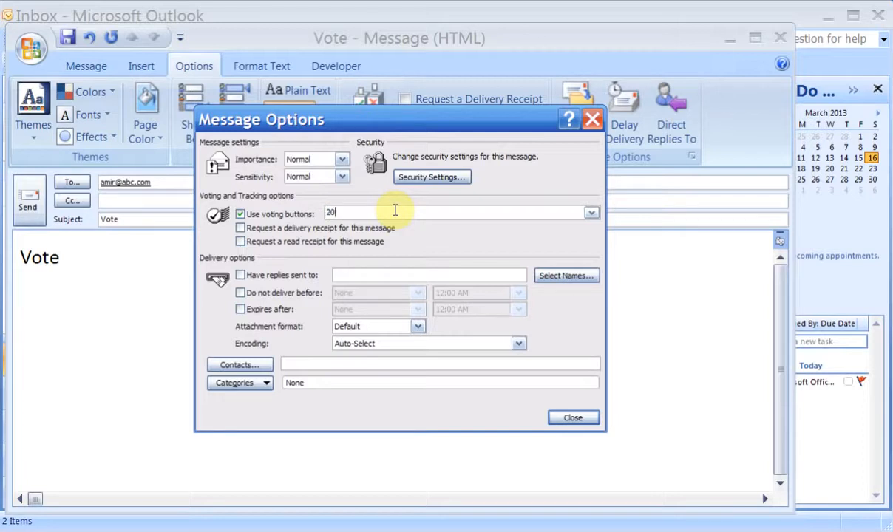
text(/03/2013;22/03/201)
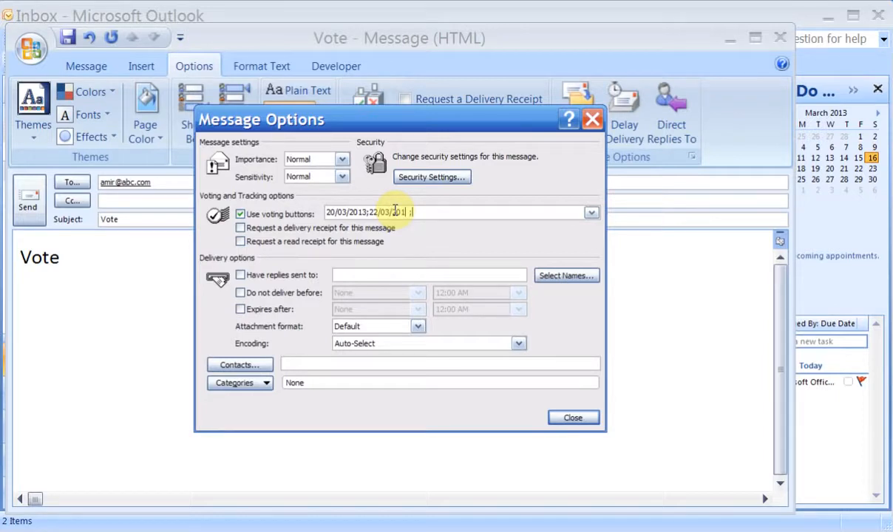
text(3;)
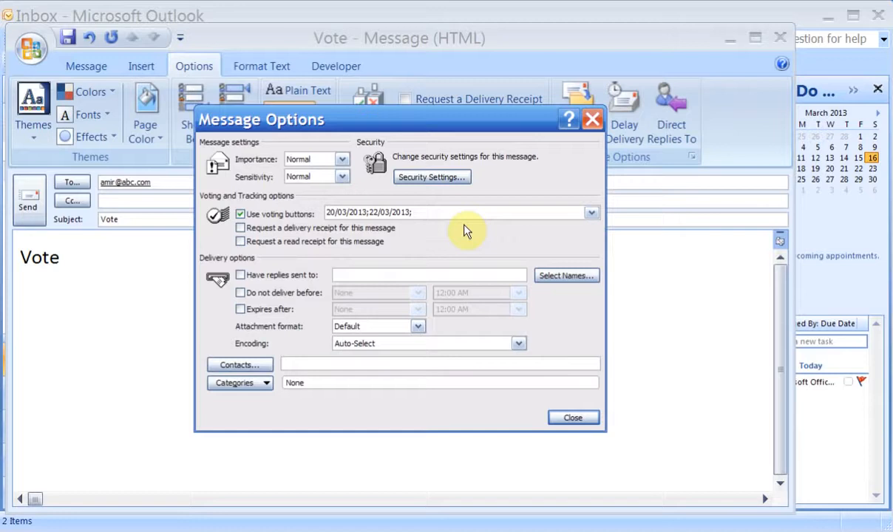
text(26/03/2013)
click(573, 417)
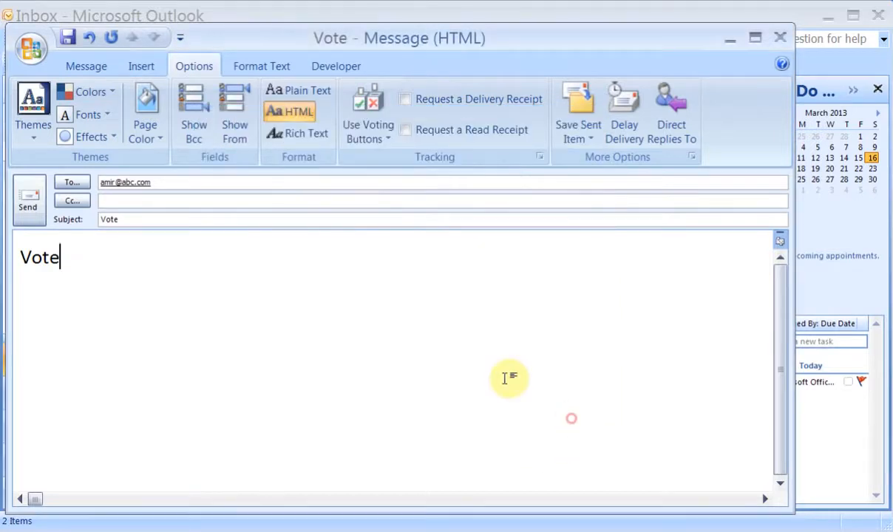
Replace the recipient with a new e-mail address and send the Vote message.
click(173, 184)
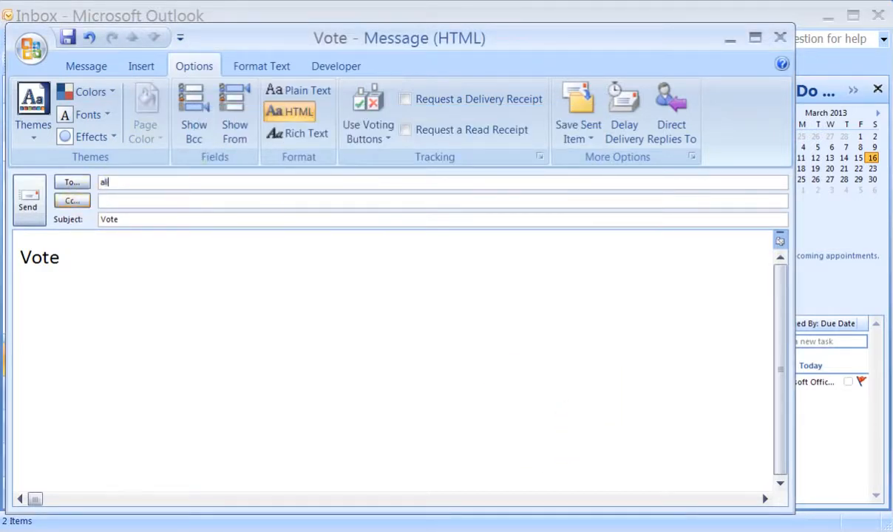
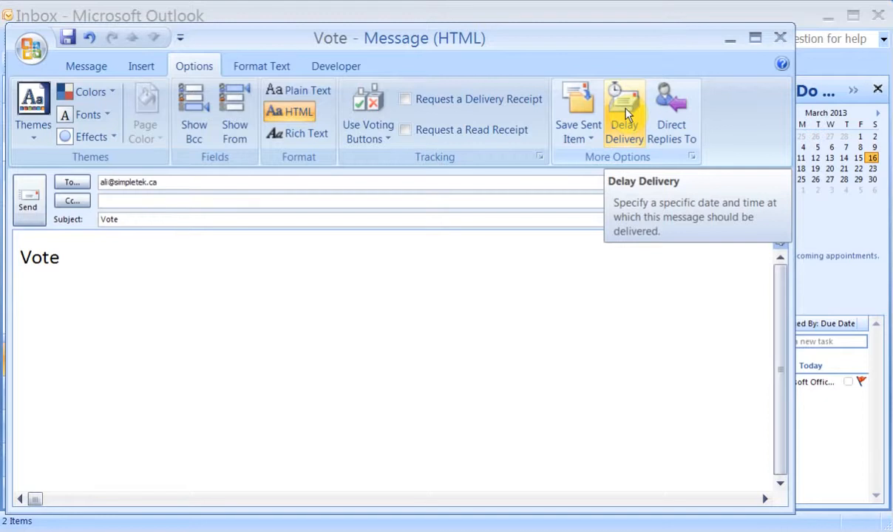
click(26, 211)
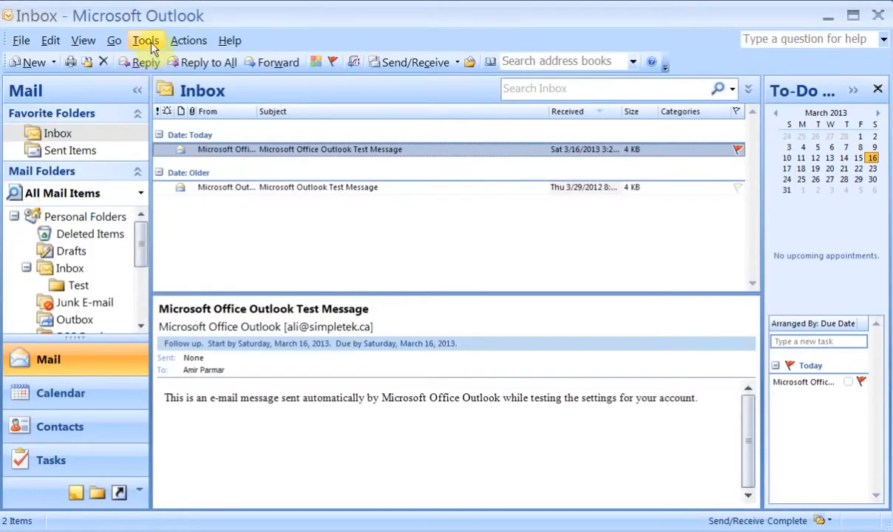
Receive the Vote message, send a 20/03/2013 vote immediately, and close the message.
click(410, 60)
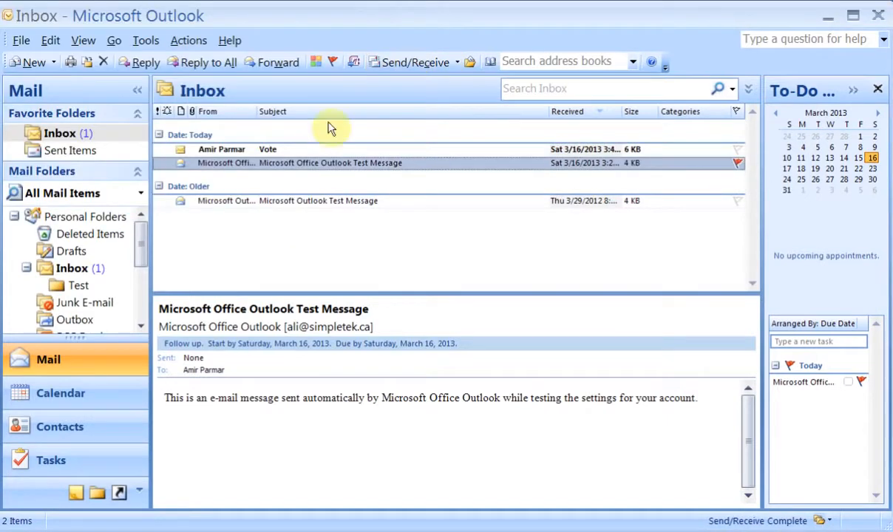
click(269, 150)
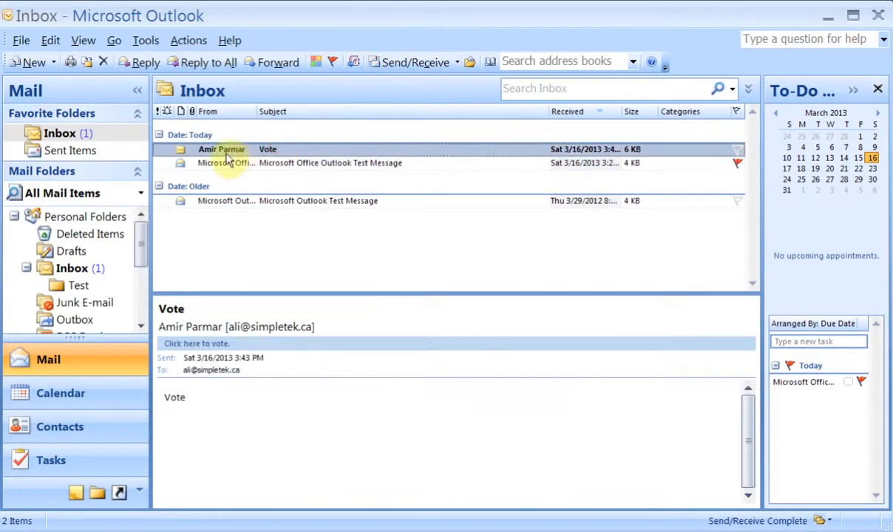
double_click(271, 151)
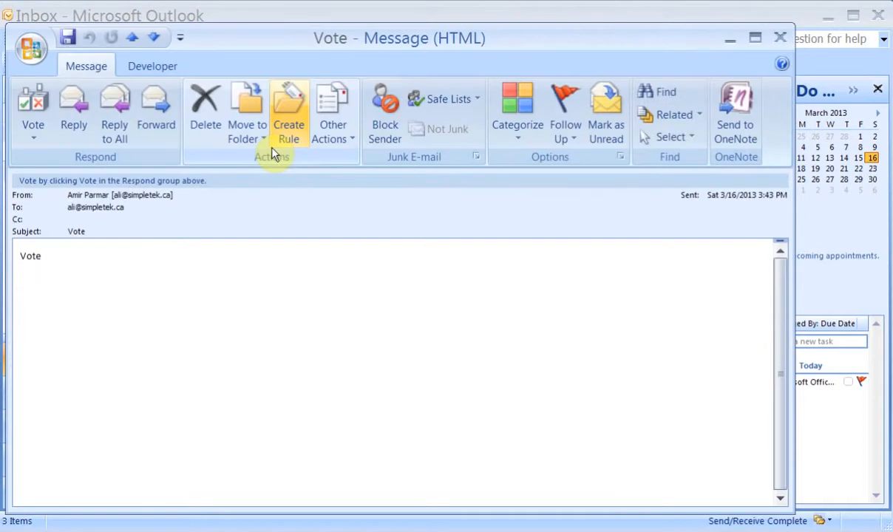
click(38, 134)
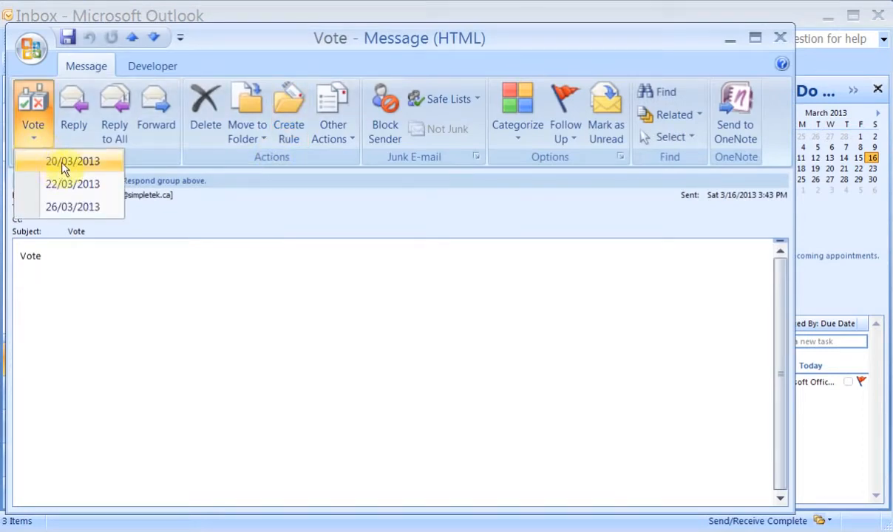
click(55, 167)
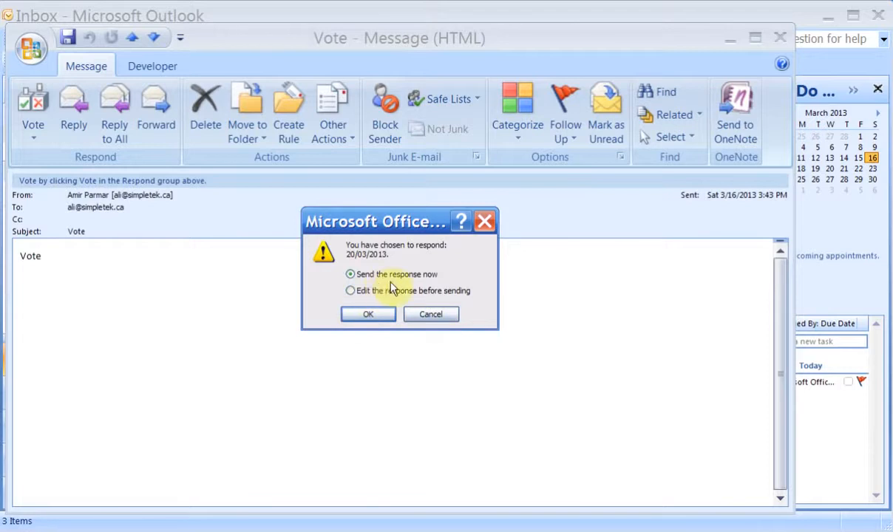
click(360, 315)
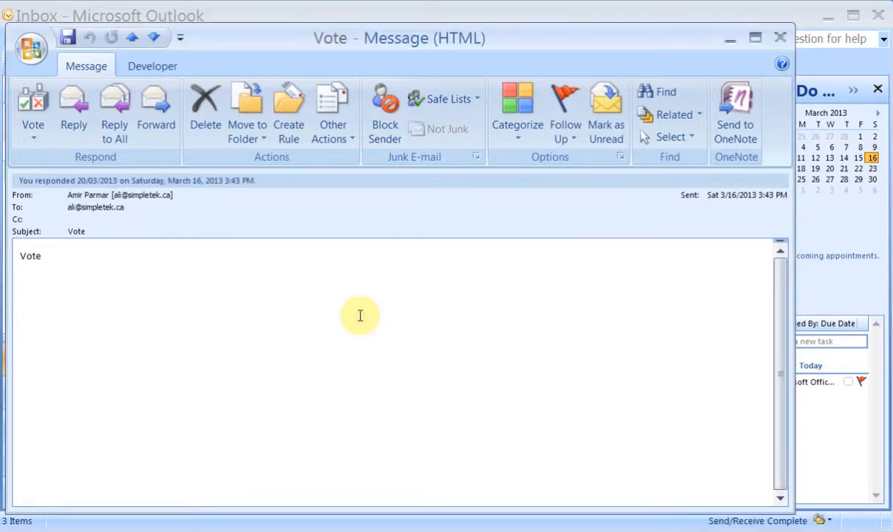
click(780, 37)
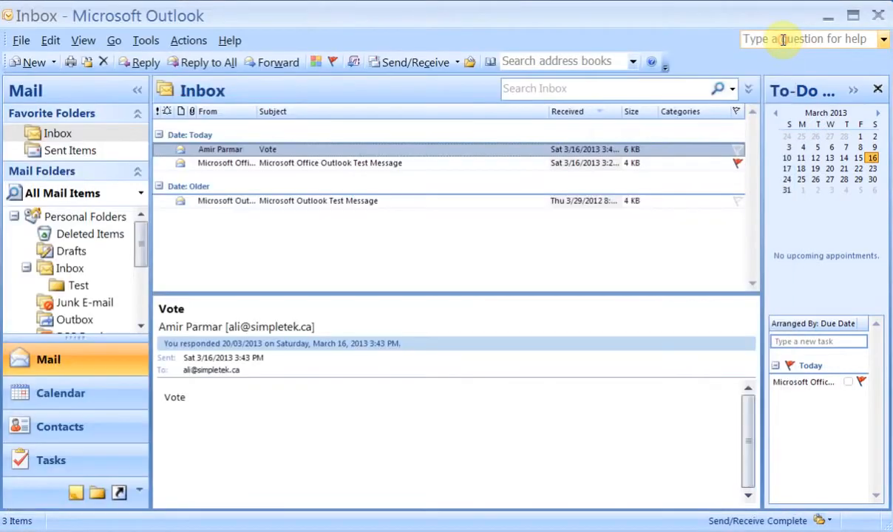
Move the received '20/03/2013: Vote' reply into the Inbox's Test subfolder.
click(425, 65)
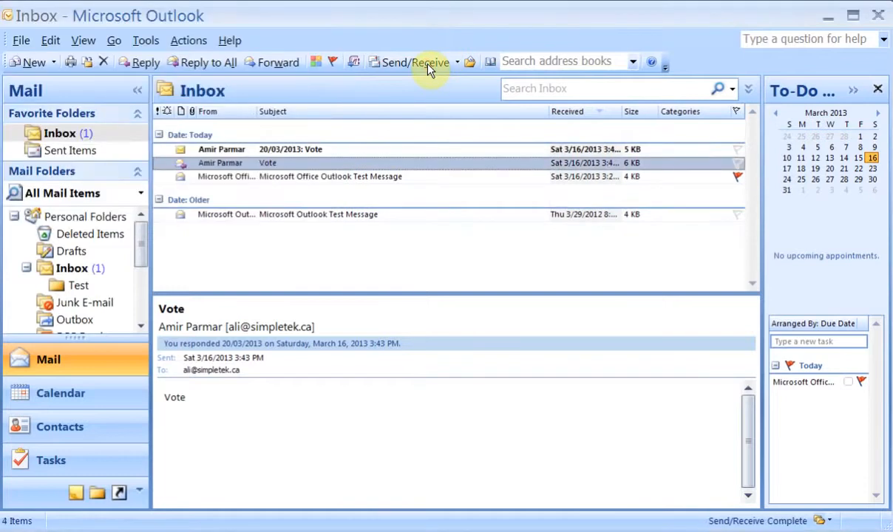
click(303, 150)
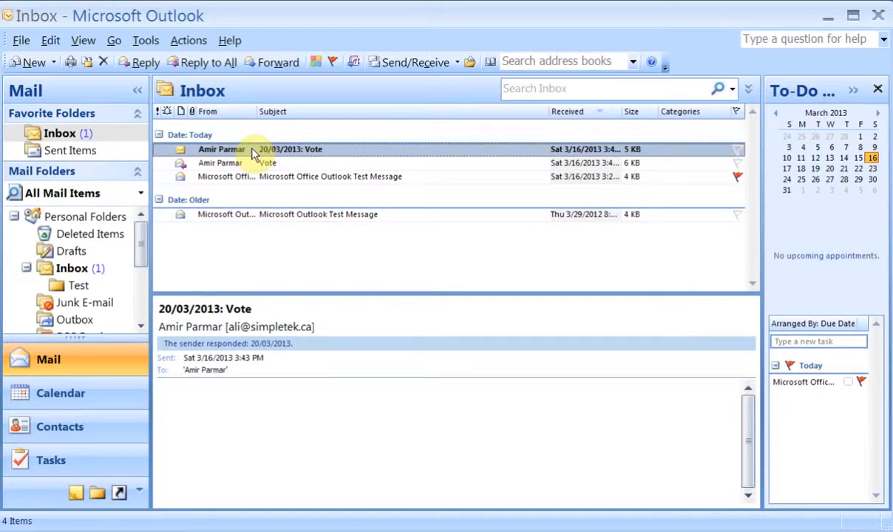
drag(252, 151, 78, 288)
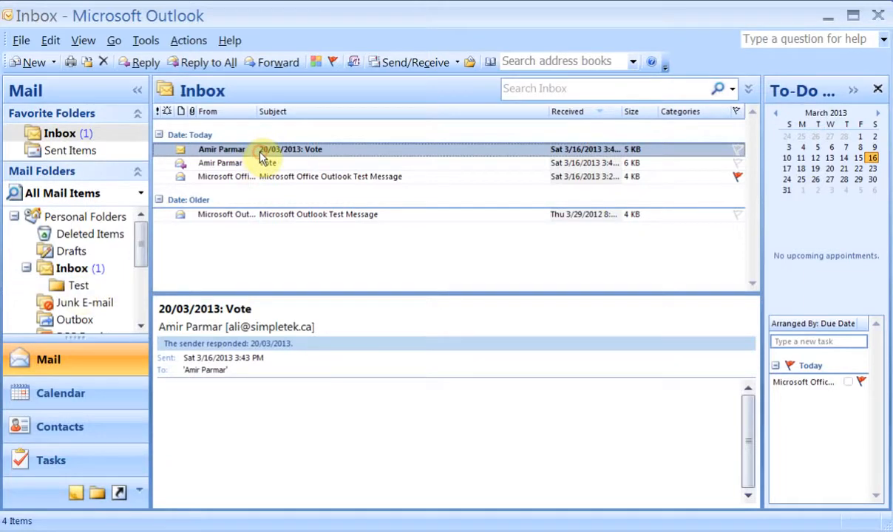
right_click(260, 155)
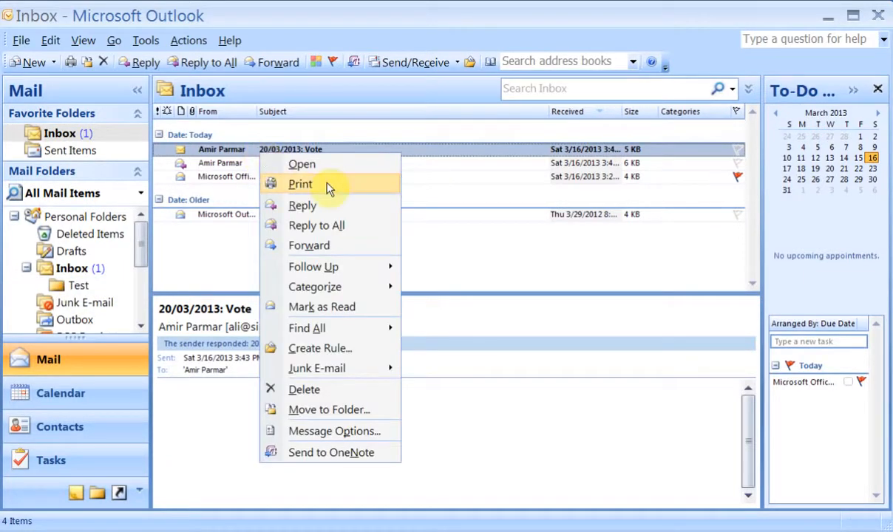
click(342, 411)
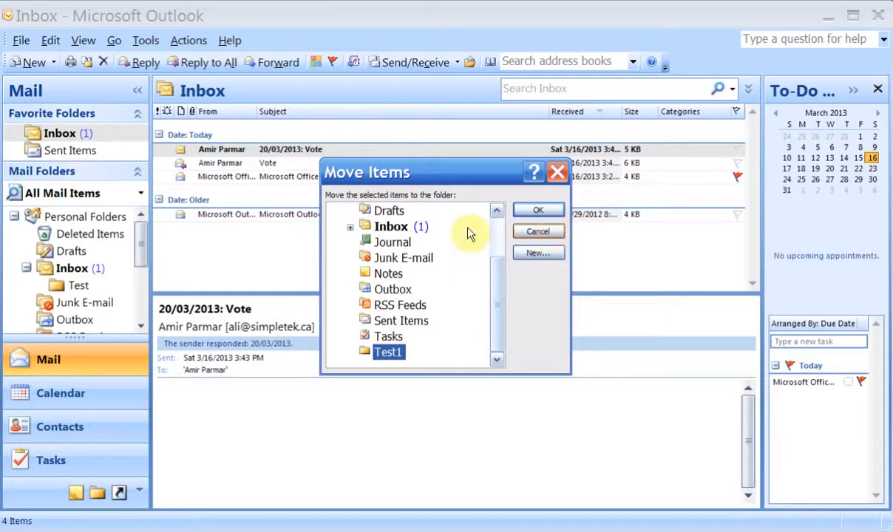
click(351, 227)
click(397, 242)
click(537, 210)
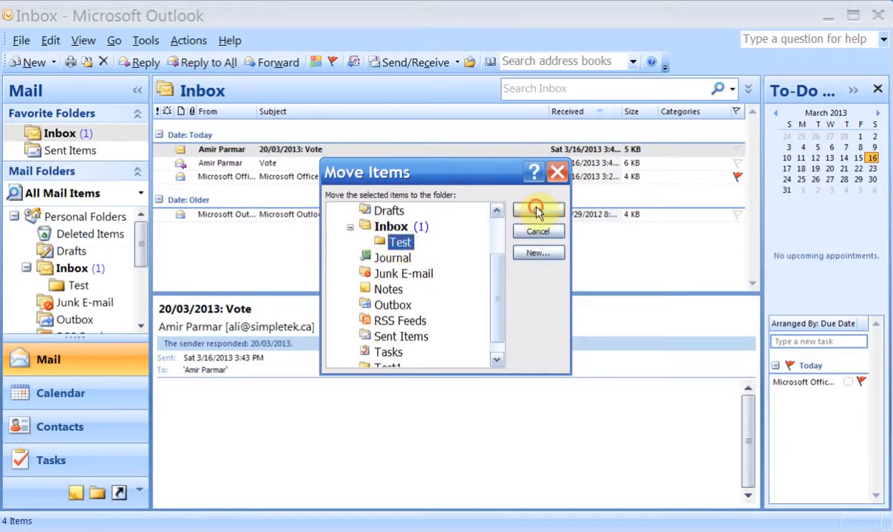
click(81, 286)
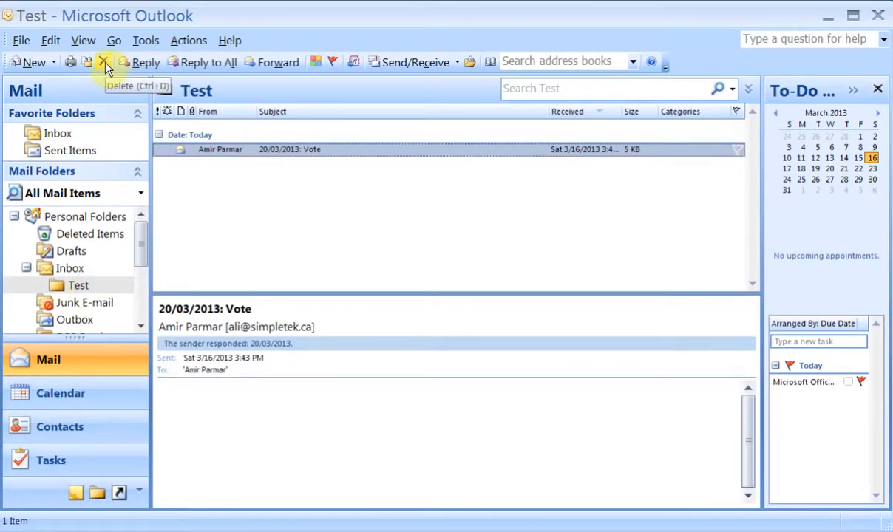
right_click(237, 149)
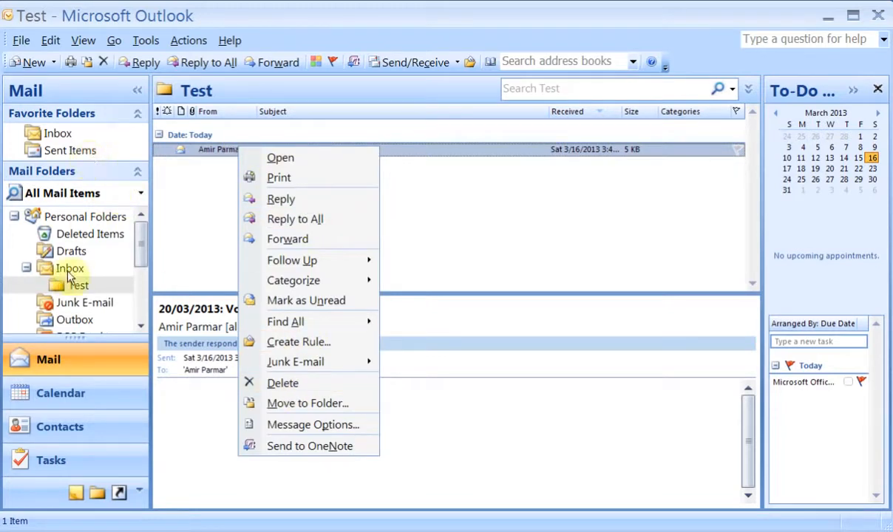
click(59, 135)
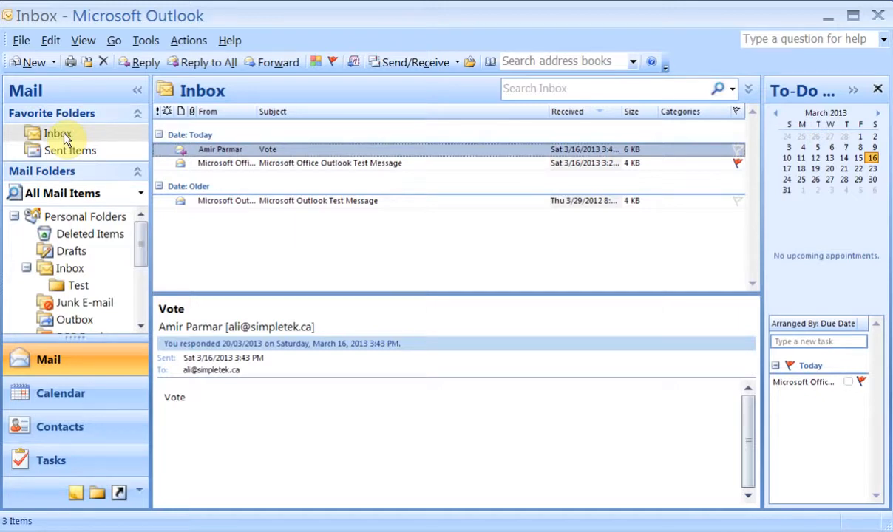
Open the Calendar and switch from Week to Month view of March 2013.
click(81, 398)
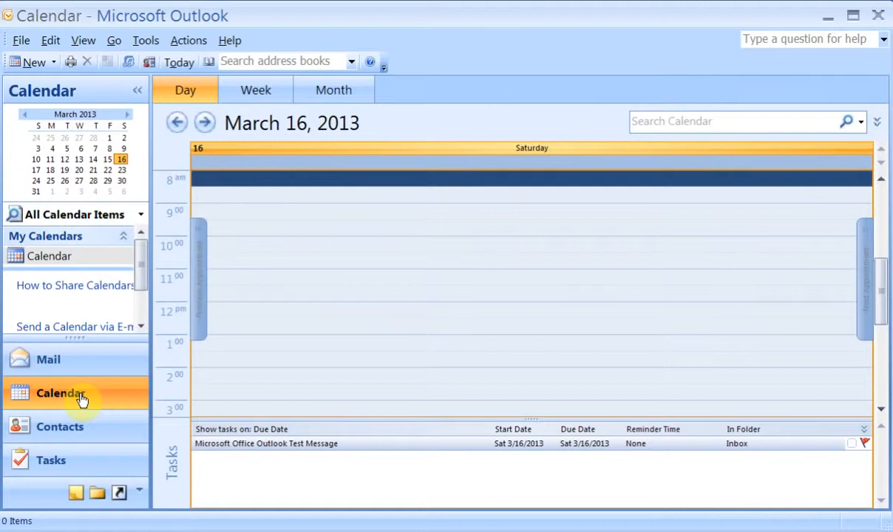
click(259, 94)
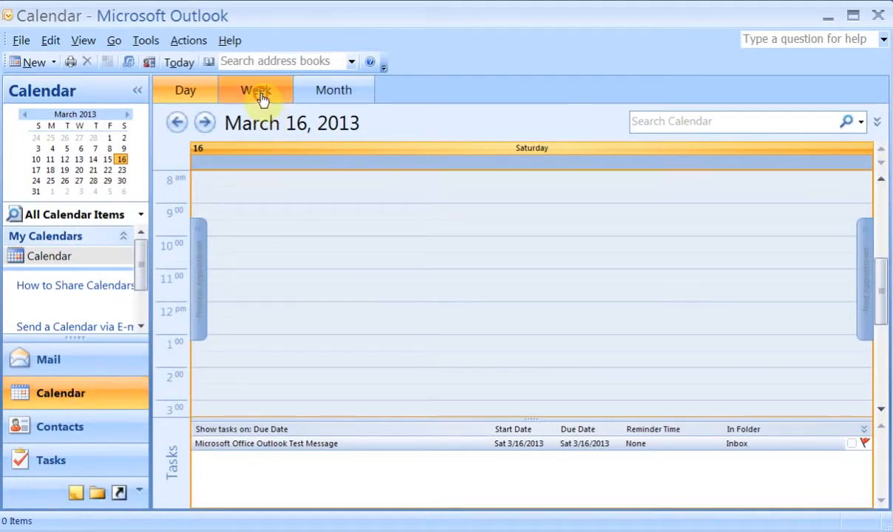
click(332, 100)
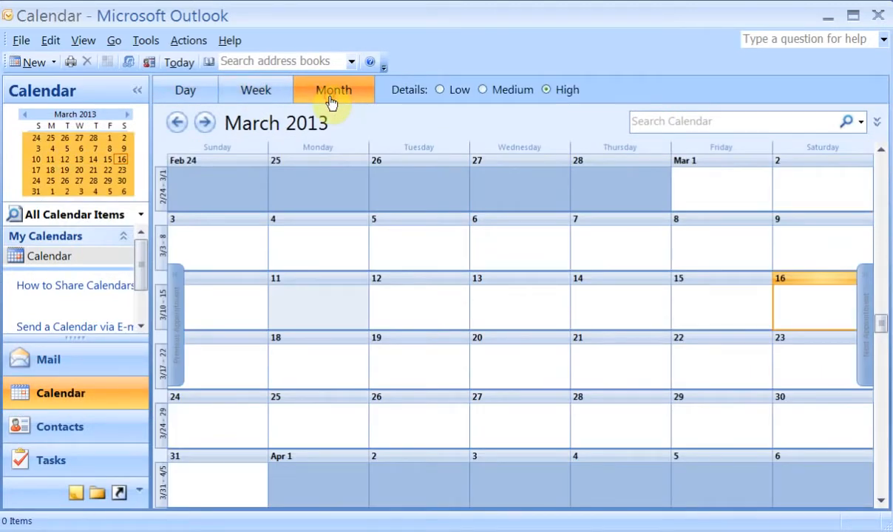
Start a new event on Monday 18 March with subject 'Test' and location 'Conference'.
double_click(309, 364)
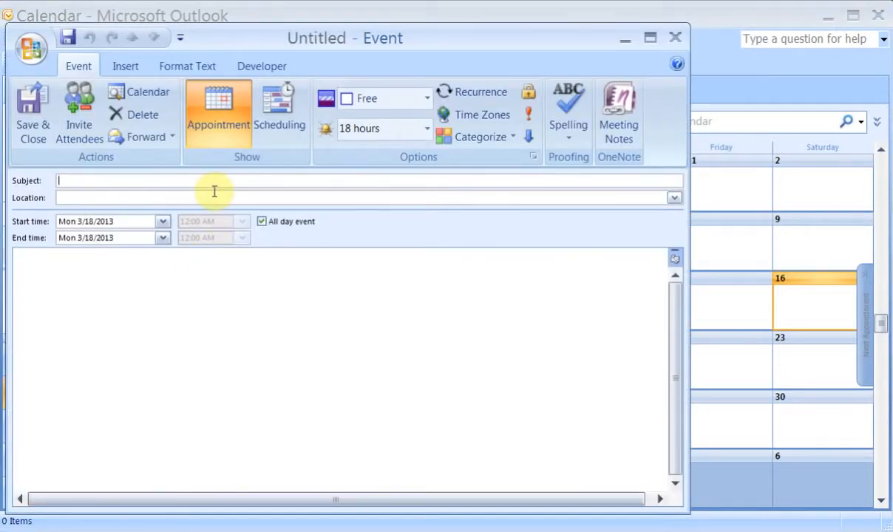
text(Test)
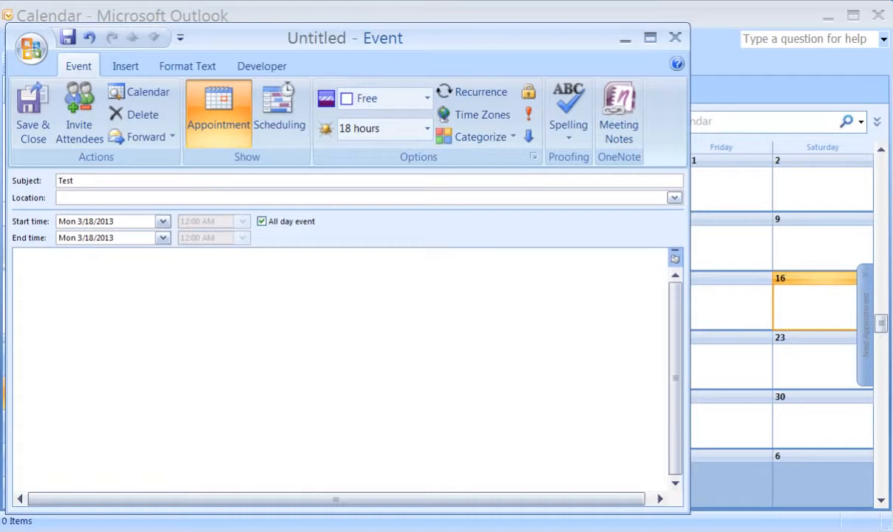
key(Tab)
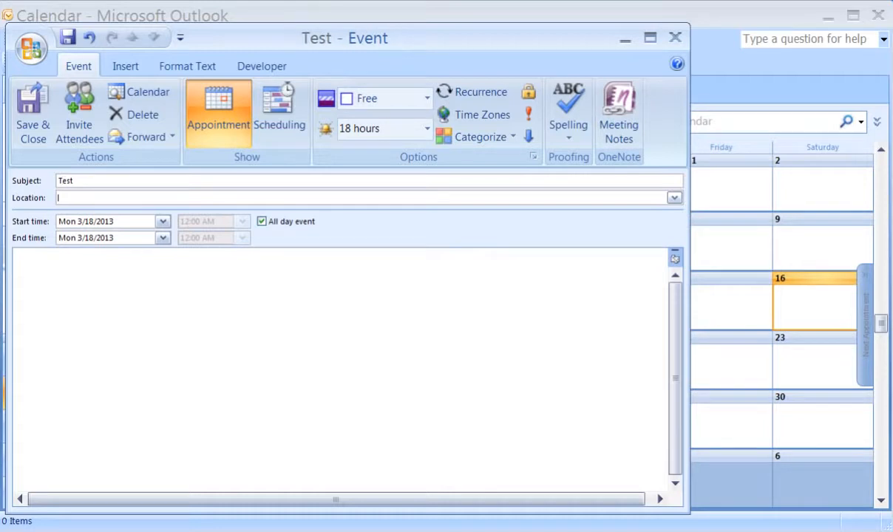
text(Conference)
key(Tab)
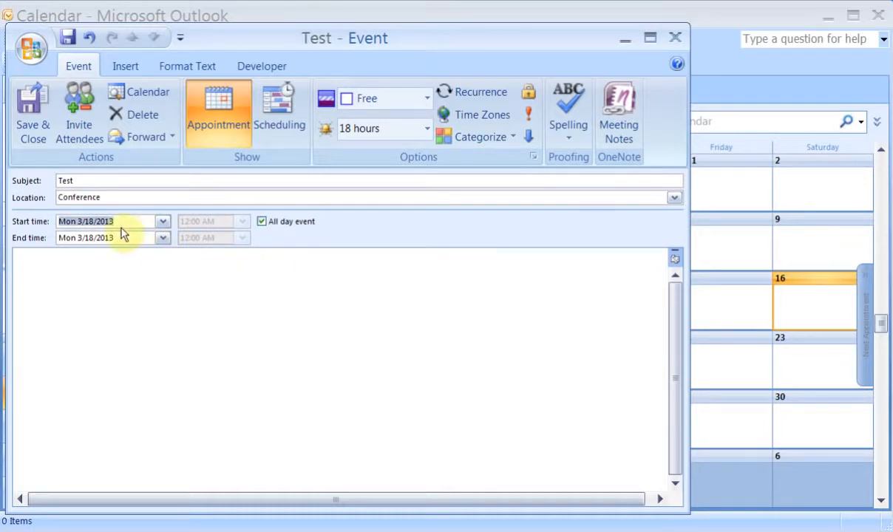
Make it a timed 8:30–9:30 AM appointment with the note 'Tst', then turn it into a meeting.
click(263, 223)
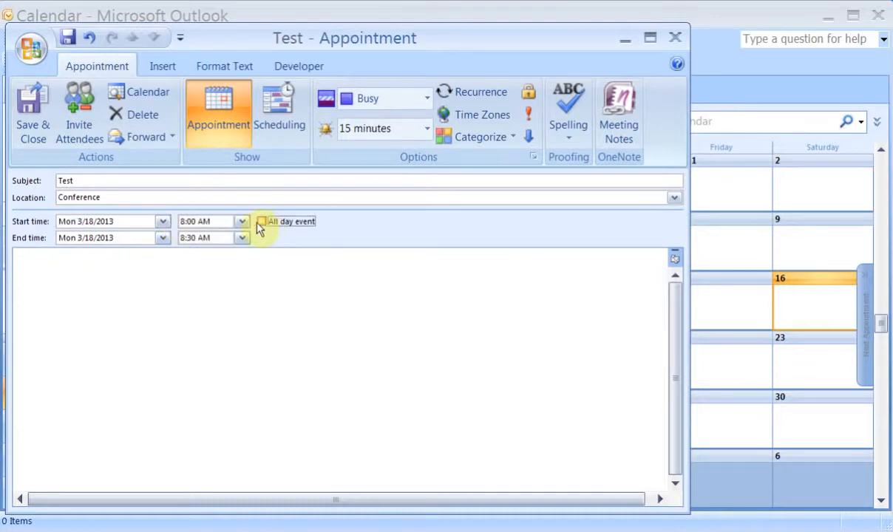
click(241, 221)
click(221, 244)
click(242, 238)
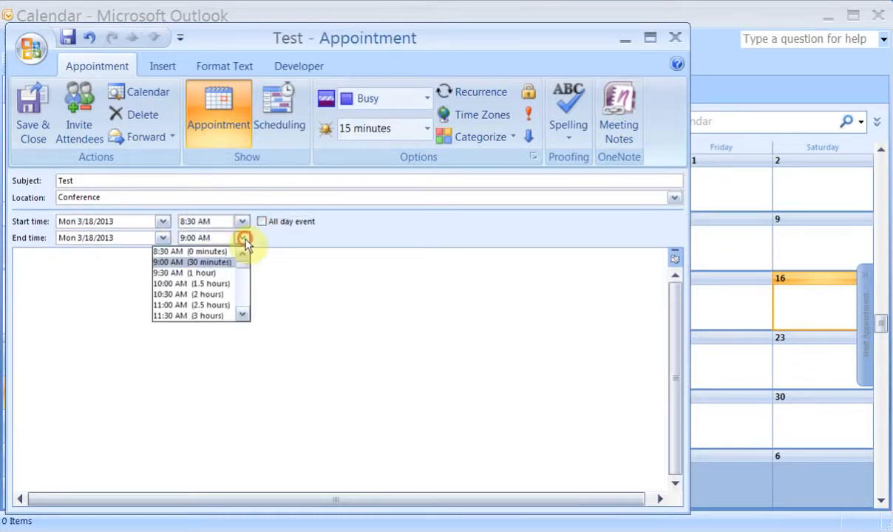
click(220, 273)
click(222, 278)
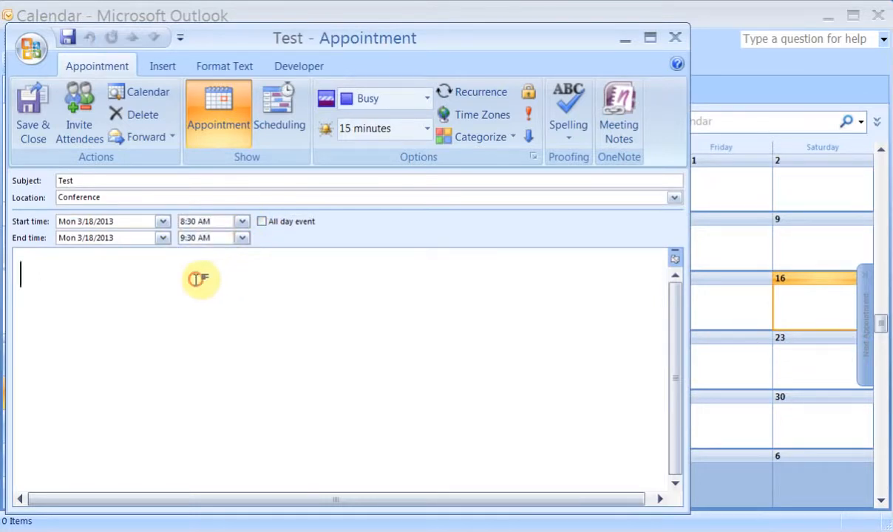
text(Tst)
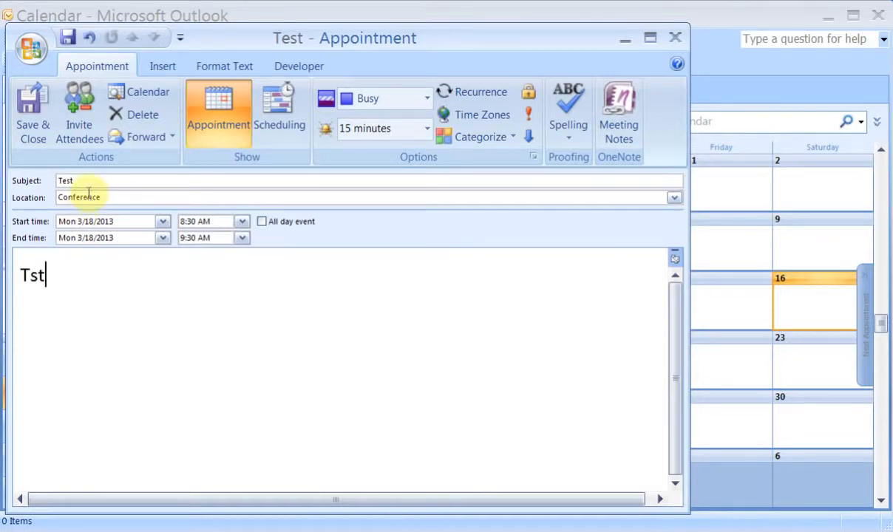
click(83, 133)
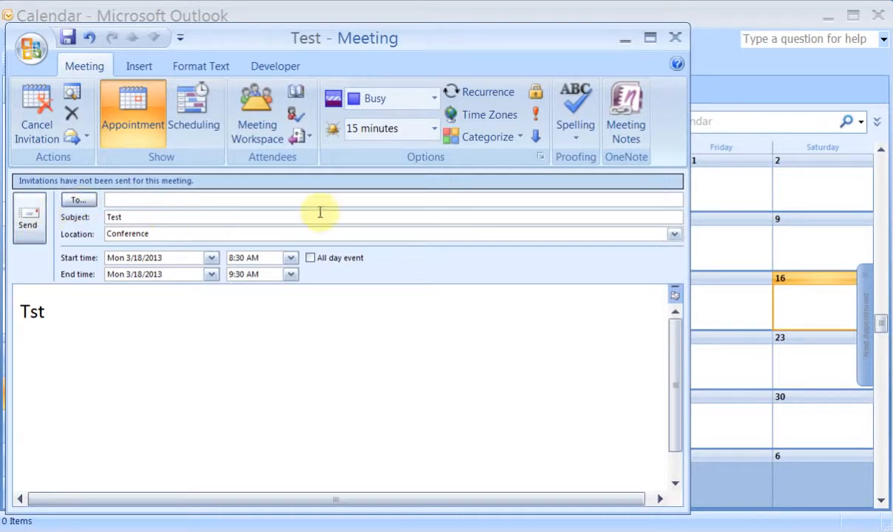
Set the appointment to recur monthly on the third Friday, every 4 months.
click(487, 97)
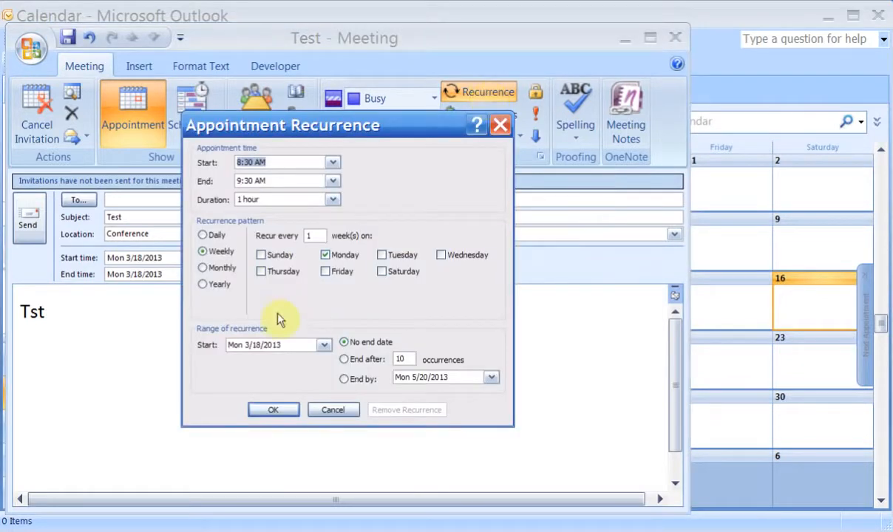
click(207, 269)
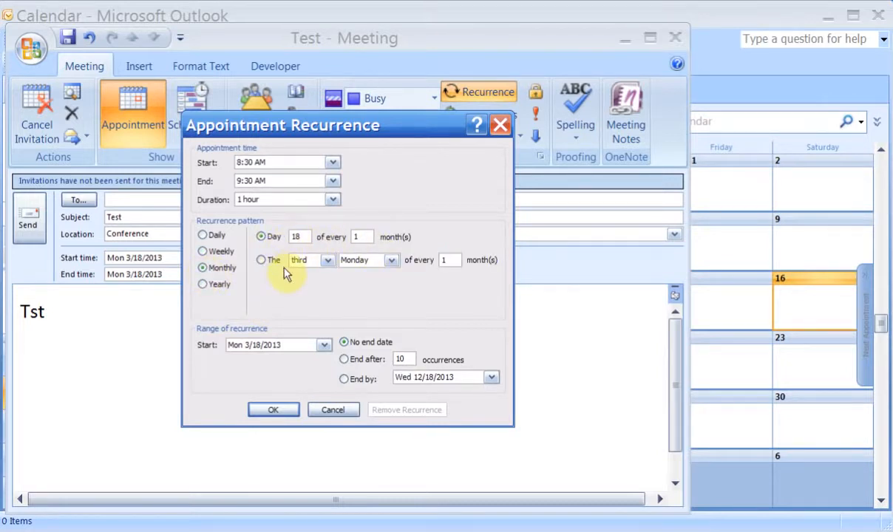
click(373, 260)
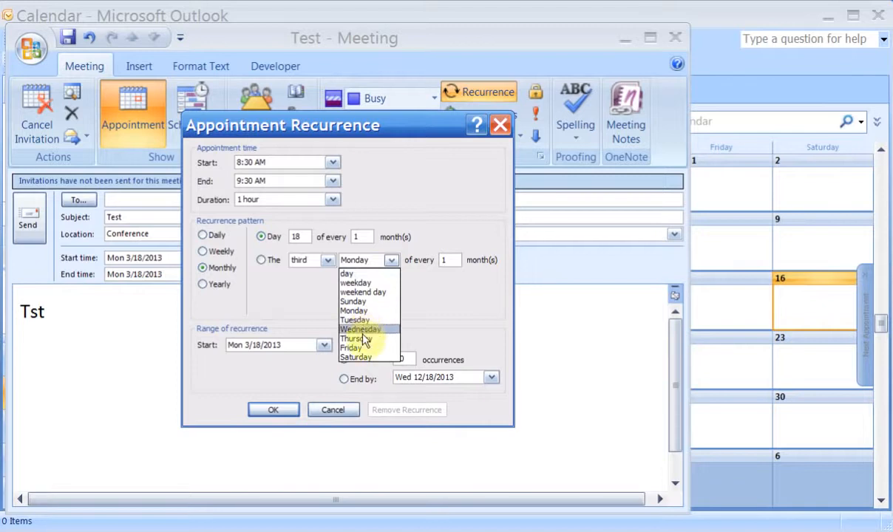
click(358, 348)
click(451, 260)
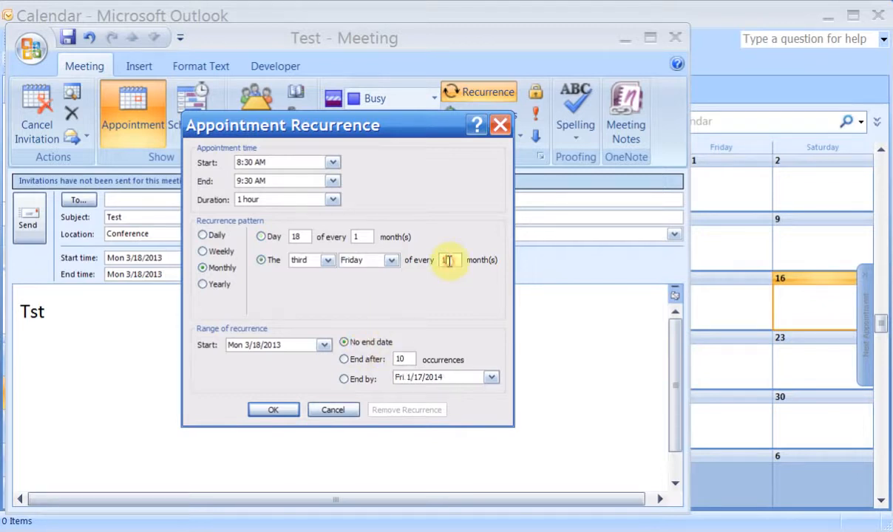
key(BackSpace)
text(3)
key(BackSpace)
text(4)
End the series after 10 occurrences, cancel the invitation and save the recurring appointment.
click(345, 360)
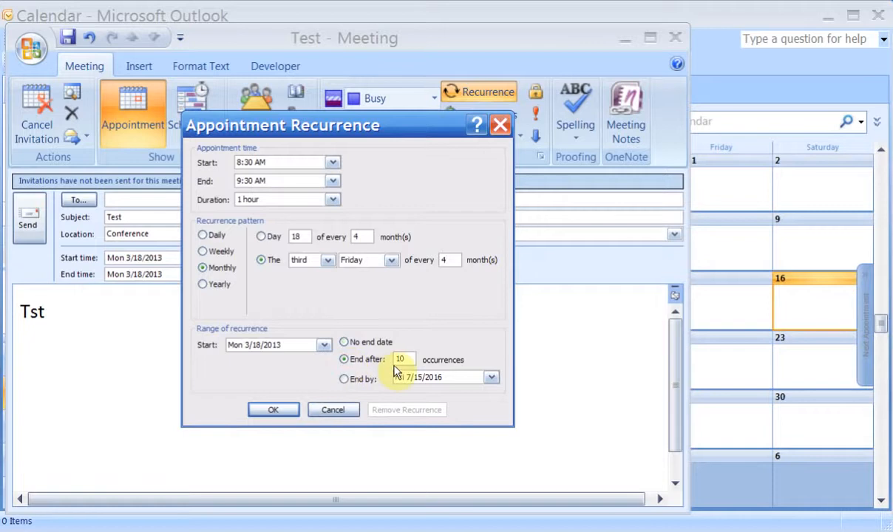
click(344, 379)
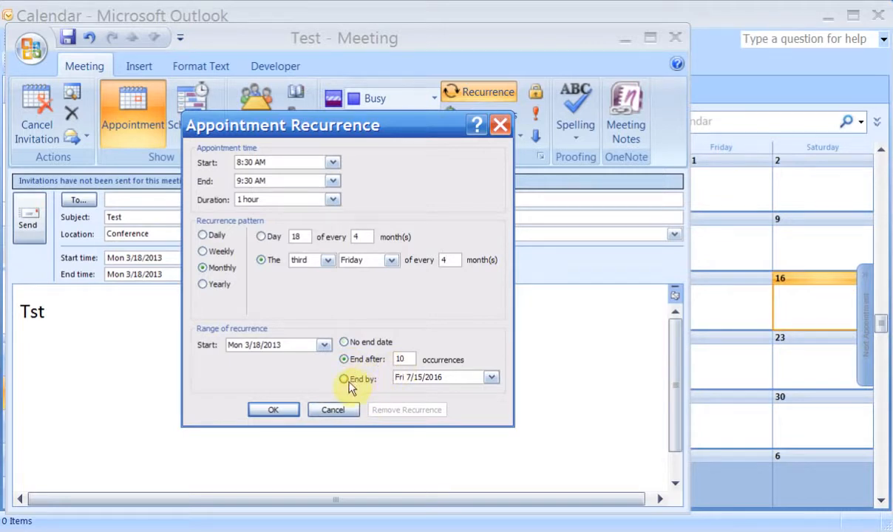
click(275, 411)
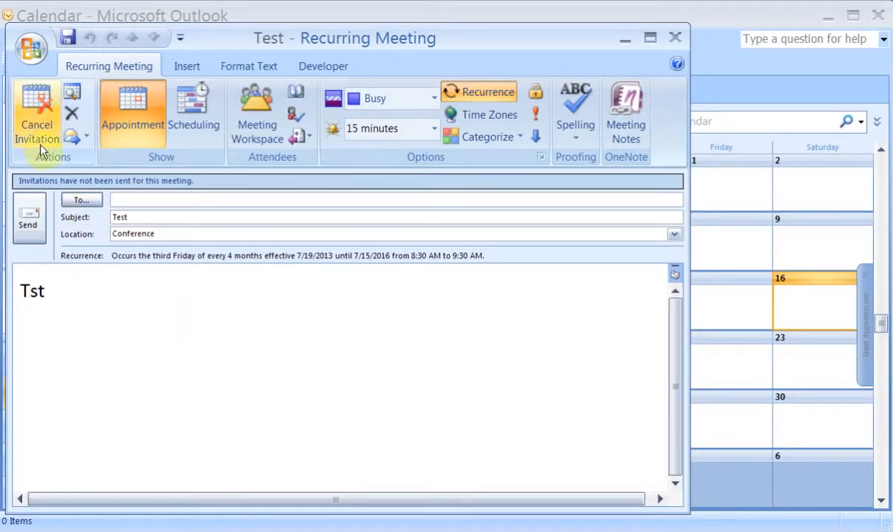
click(44, 111)
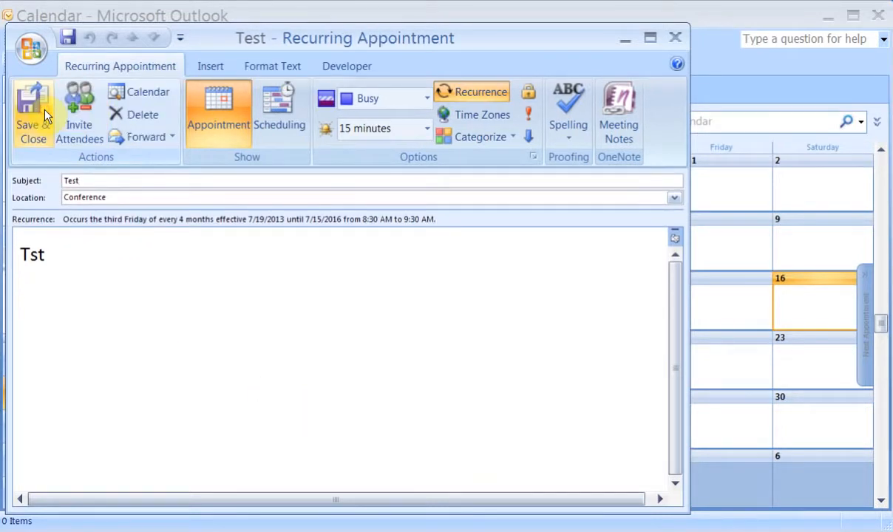
click(37, 119)
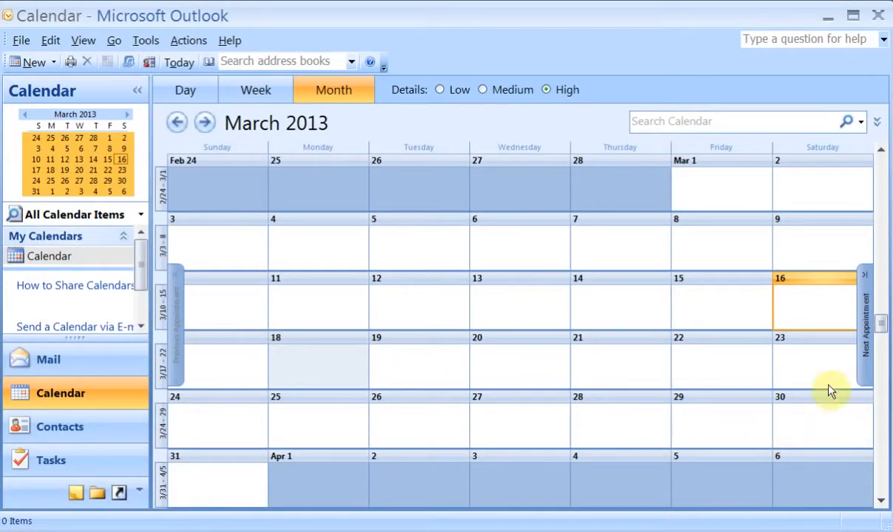
Jump to the first Test occurrence on 19 July, then go to the empty Contacts folder.
click(863, 359)
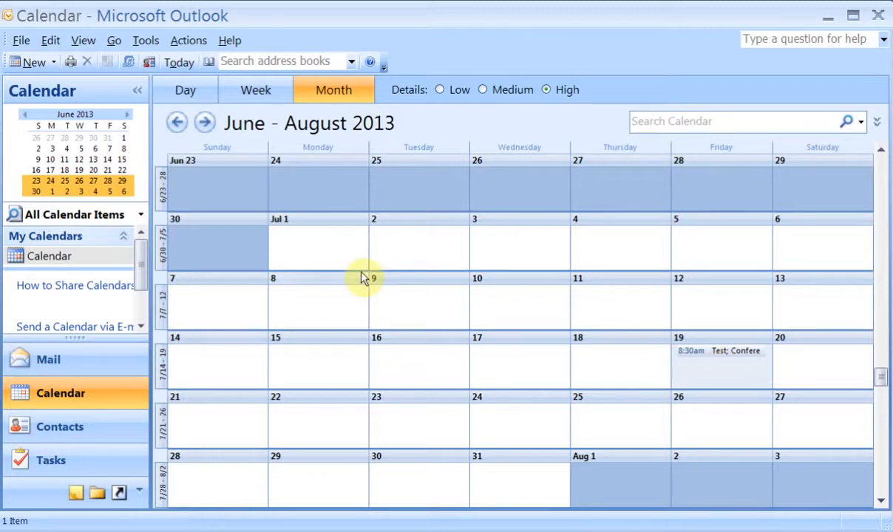
click(85, 435)
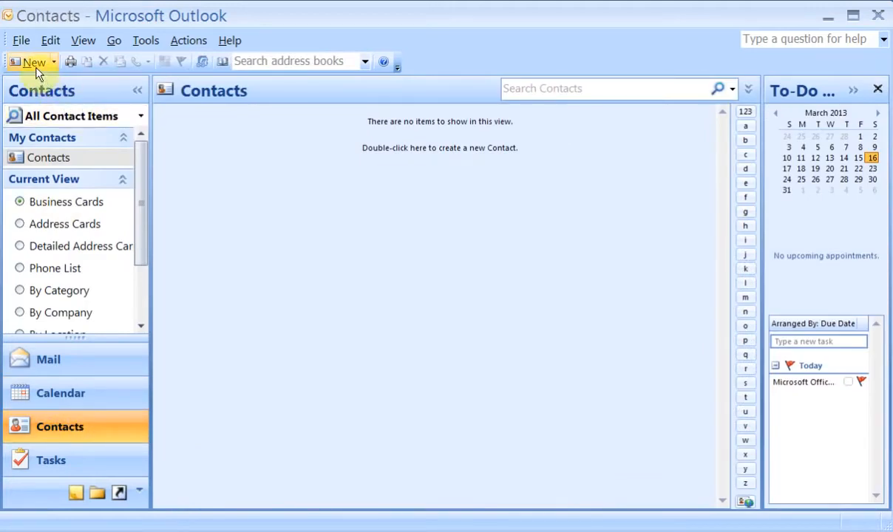
Create a new contact with the person's full name and e-mail address and save it.
click(35, 65)
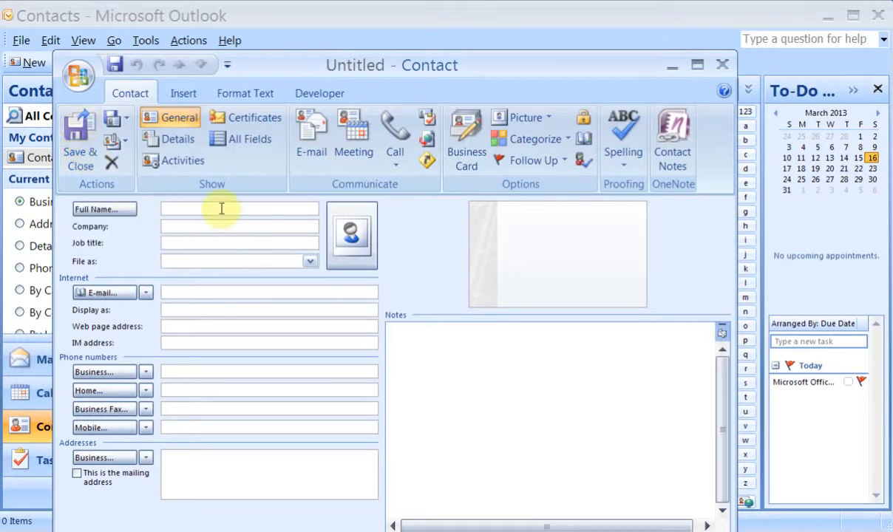
click(221, 210)
key(Tab)
key(Tab)
key(Tab)
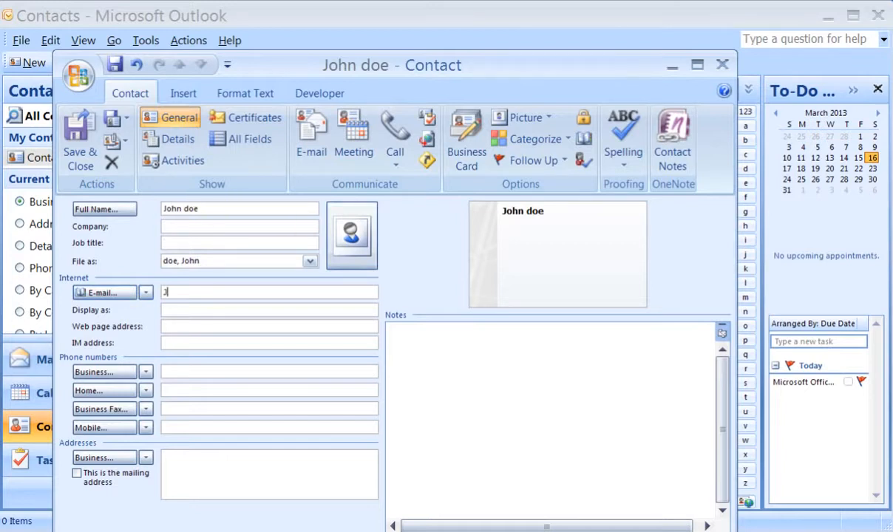
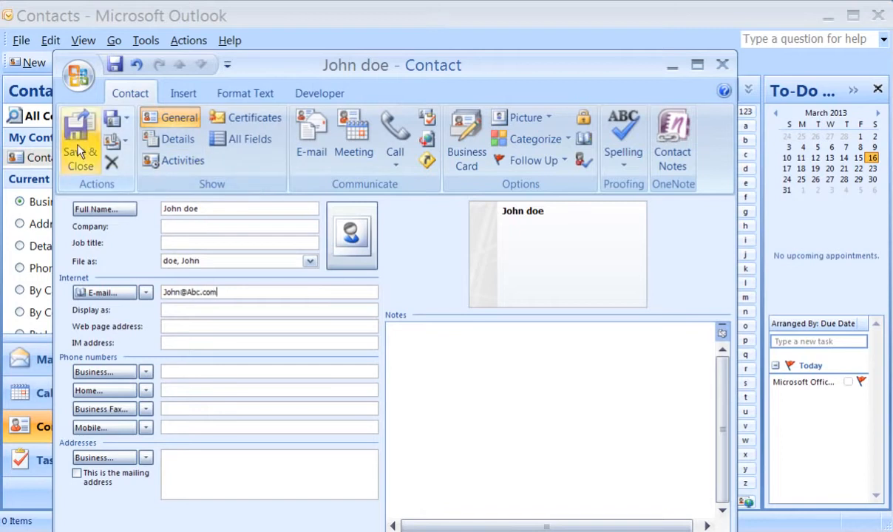
click(80, 151)
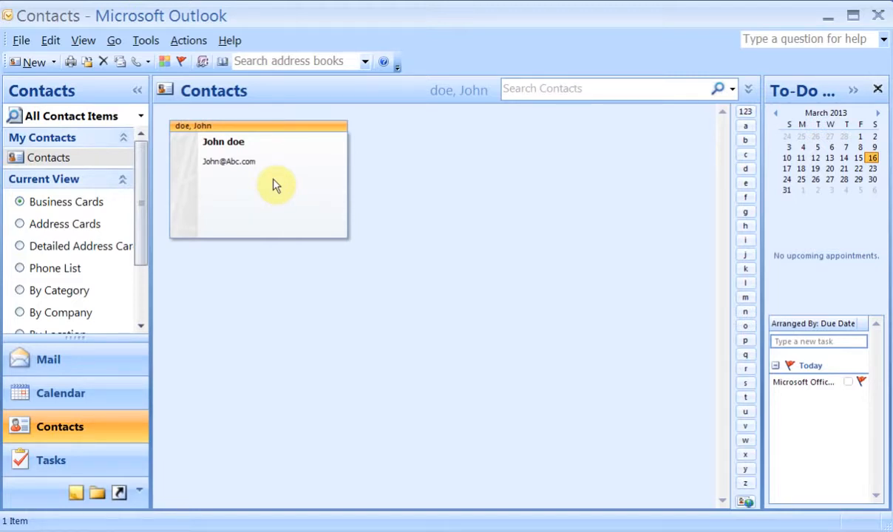
right_click(273, 180)
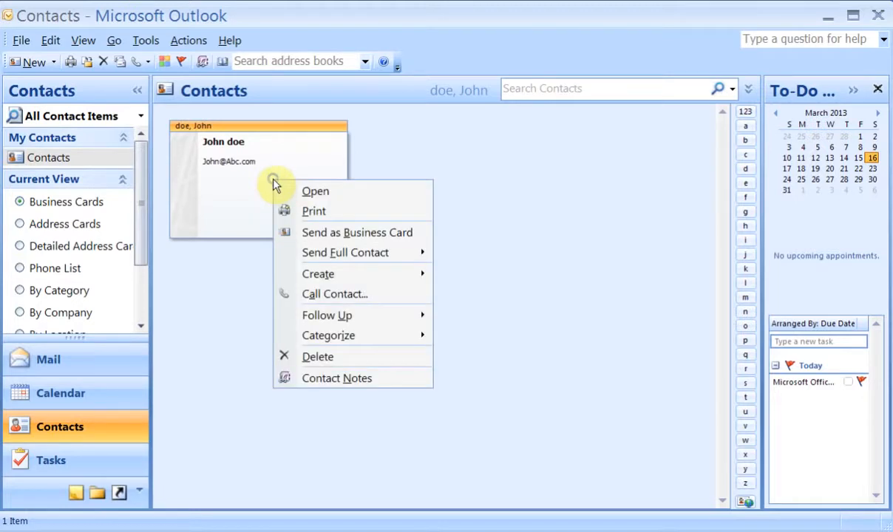
click(372, 233)
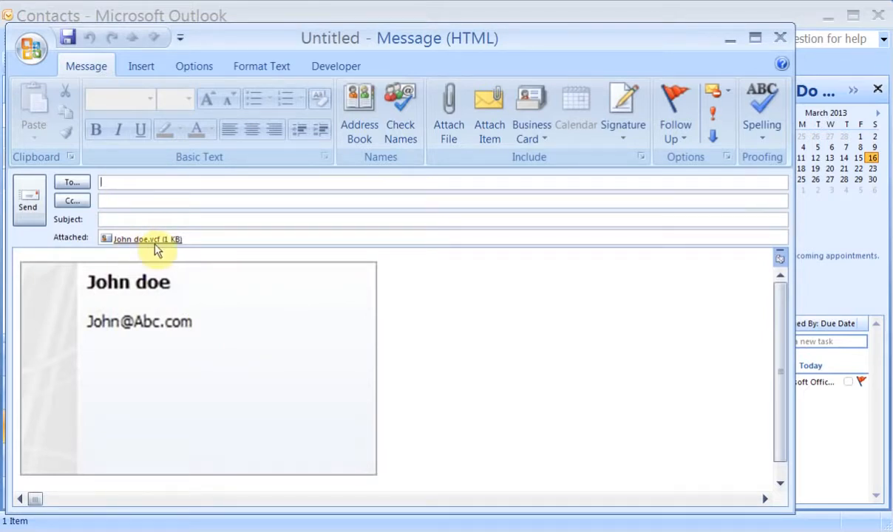
click(781, 37)
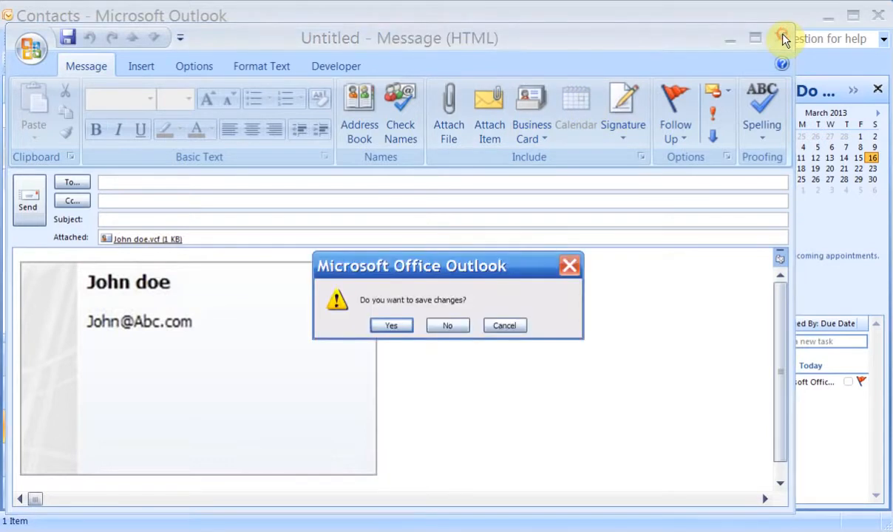
click(459, 327)
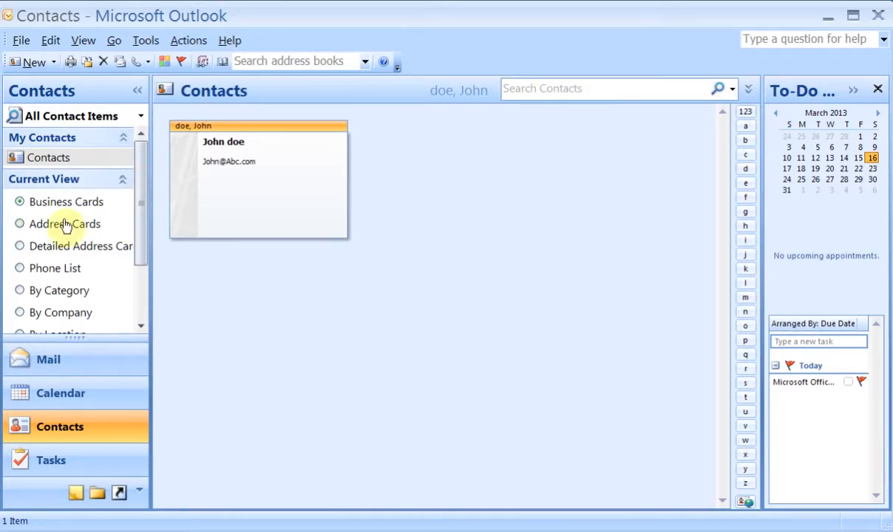
Switch the Contacts view to Phone List, then Address Cards, and go to the Tasks To-Do List.
click(20, 269)
click(21, 269)
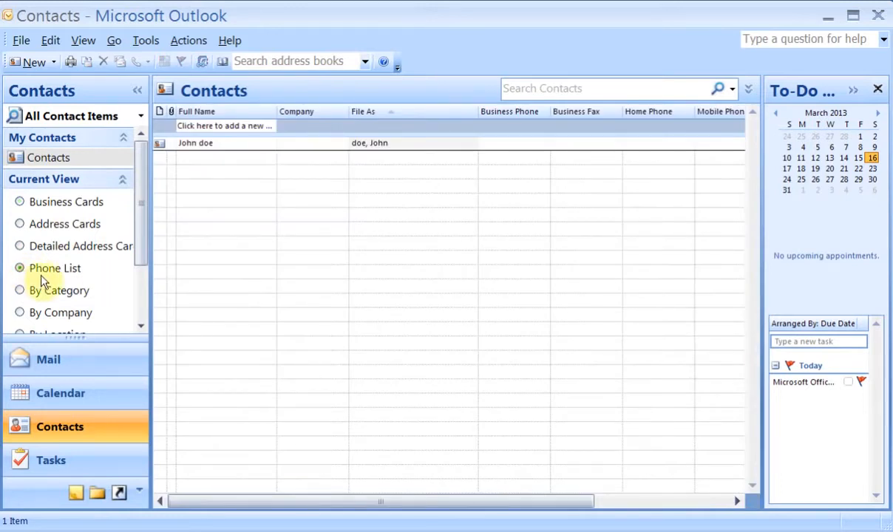
click(20, 225)
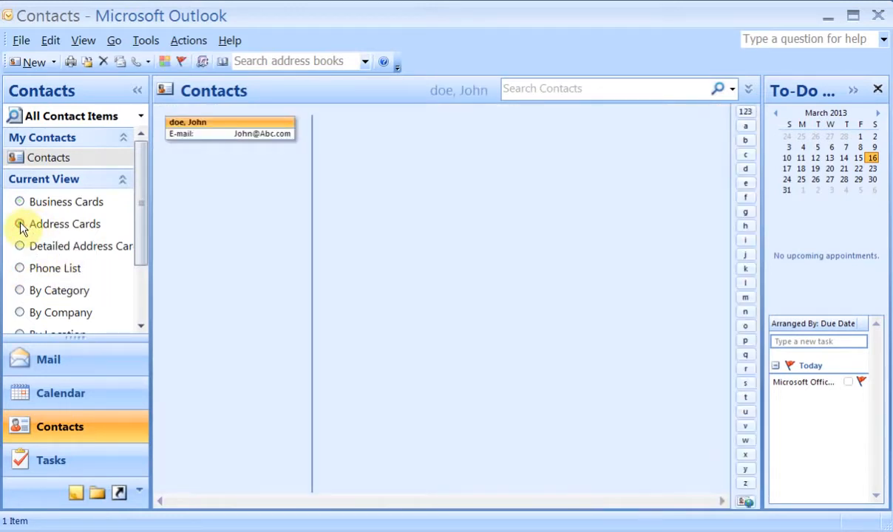
click(51, 463)
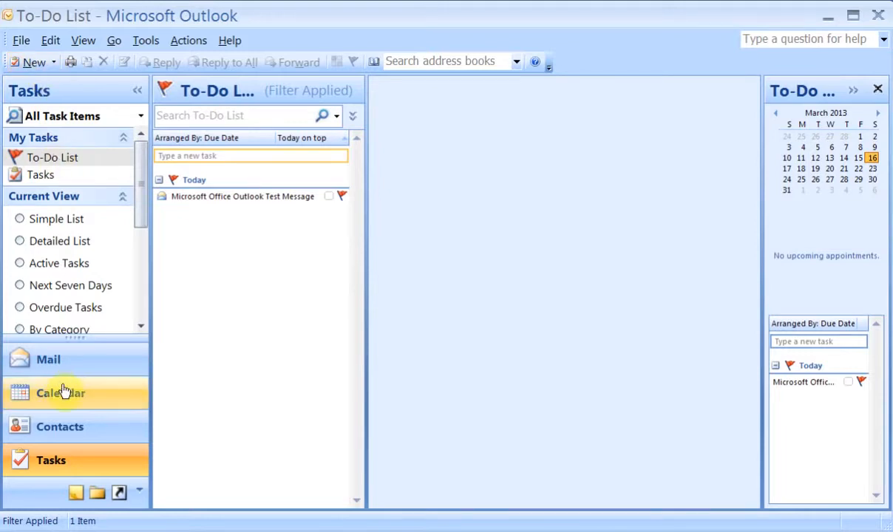
Browse the New item list, give the test message the Red Category, and review its context menu.
click(53, 63)
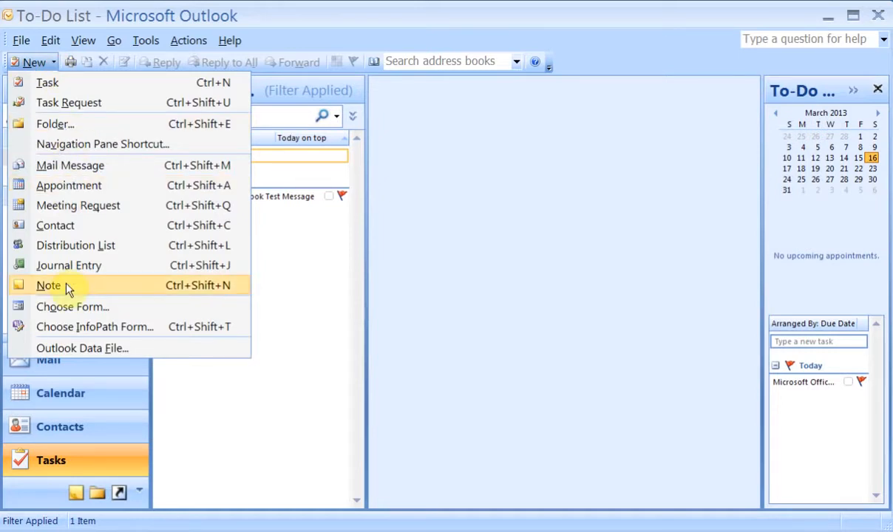
click(281, 298)
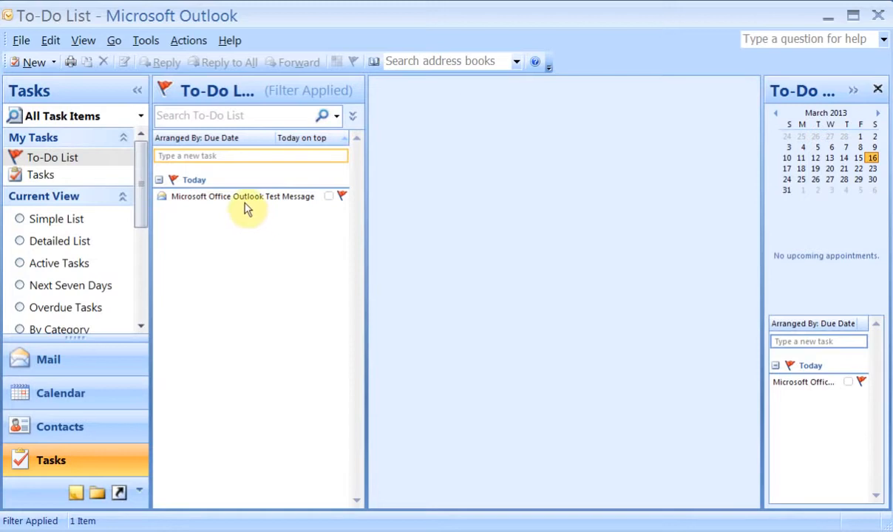
click(330, 198)
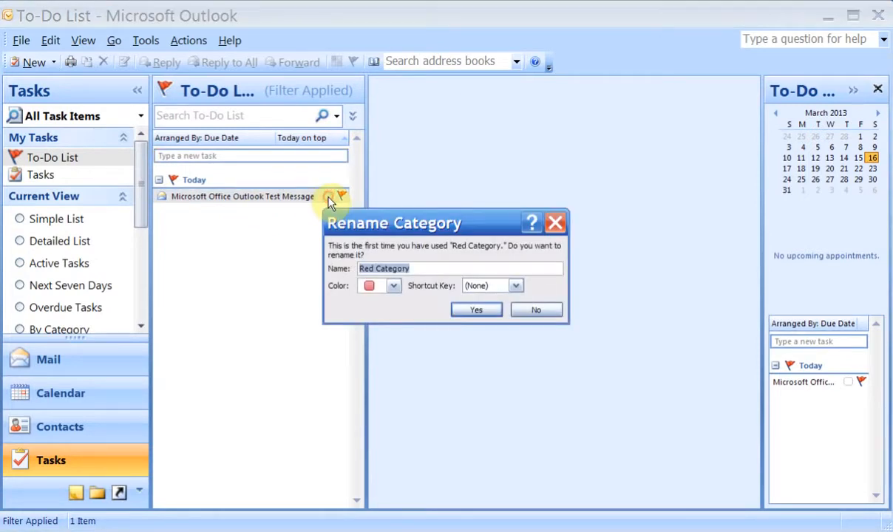
click(484, 314)
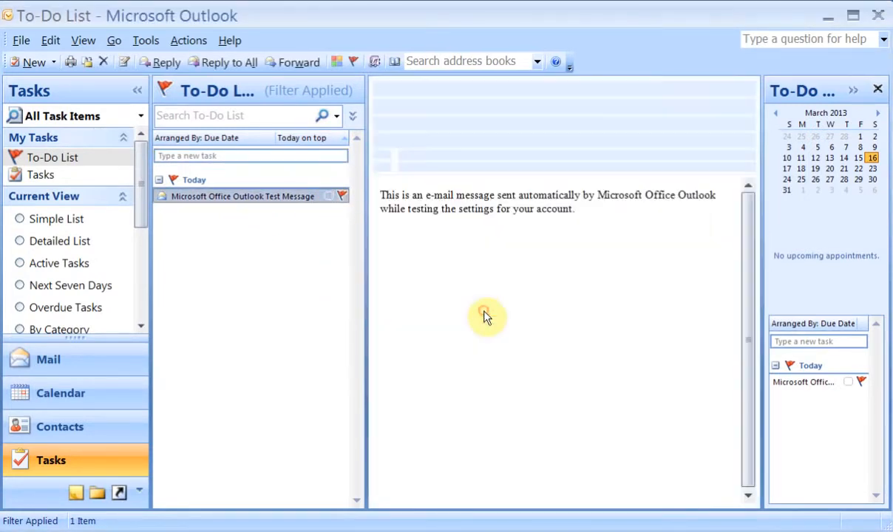
right_click(247, 202)
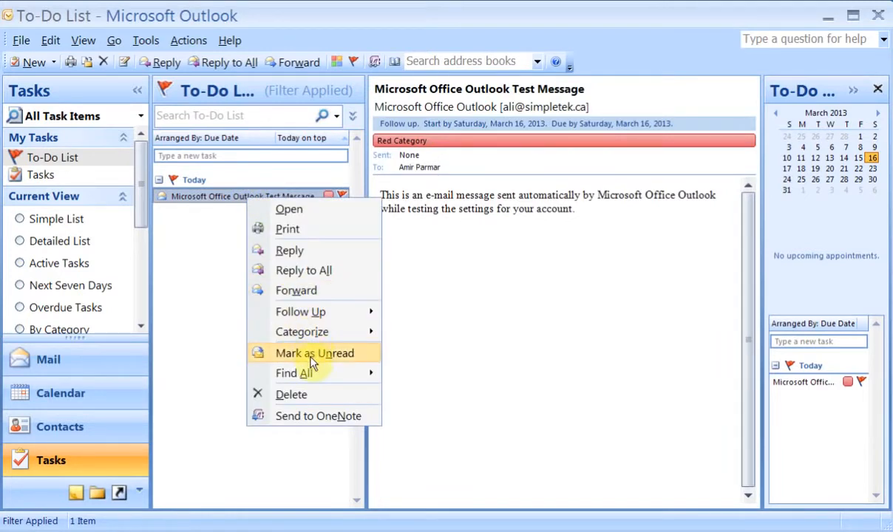
click(213, 329)
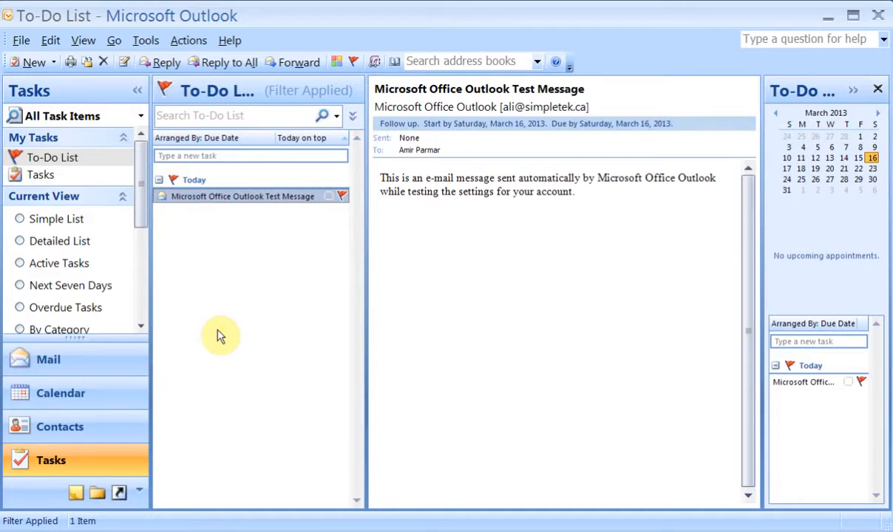
Create and save a task 'Test Task' starting 3/16/2013, then show its details.
click(29, 62)
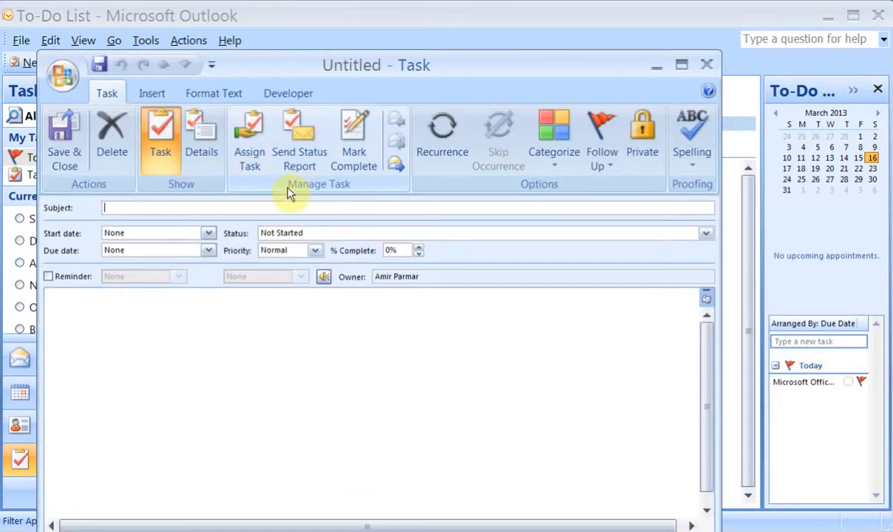
text(Test Task)
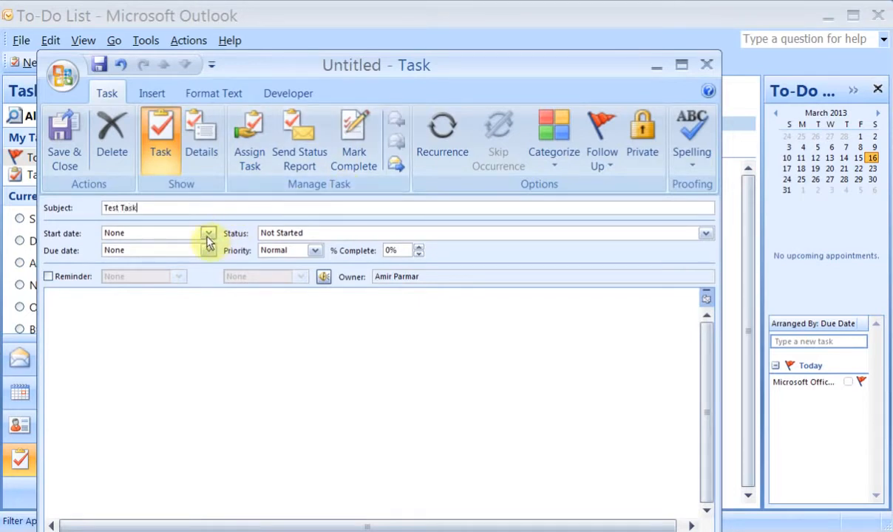
click(208, 233)
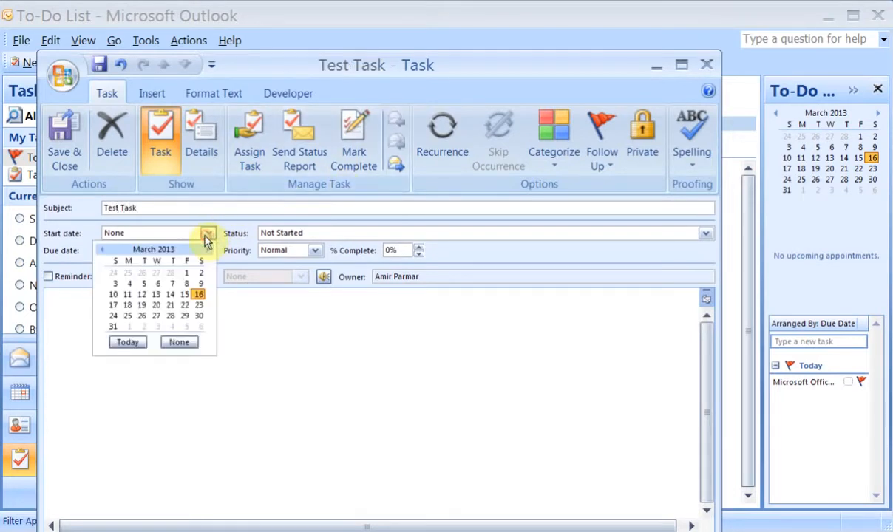
click(198, 295)
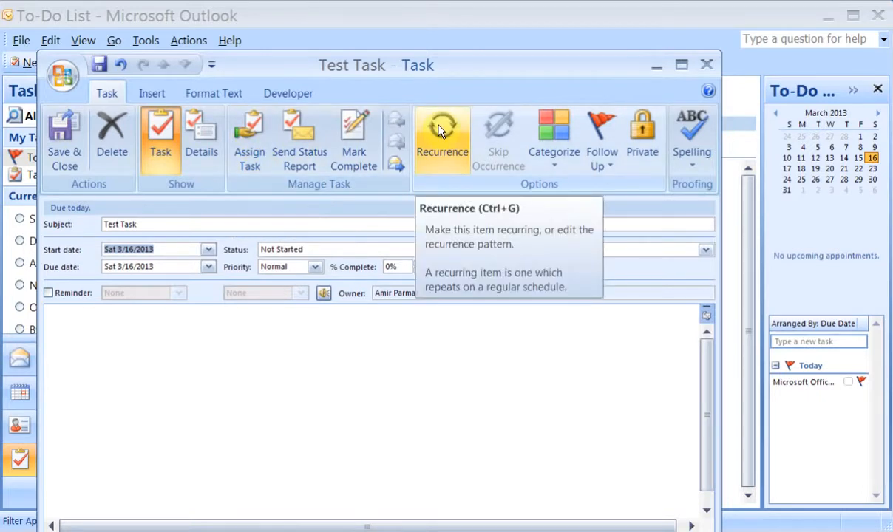
click(78, 126)
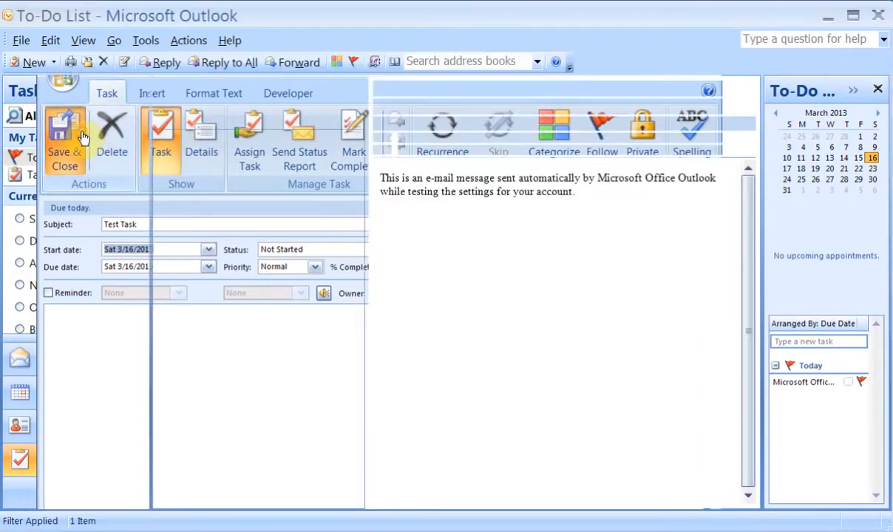
click(217, 214)
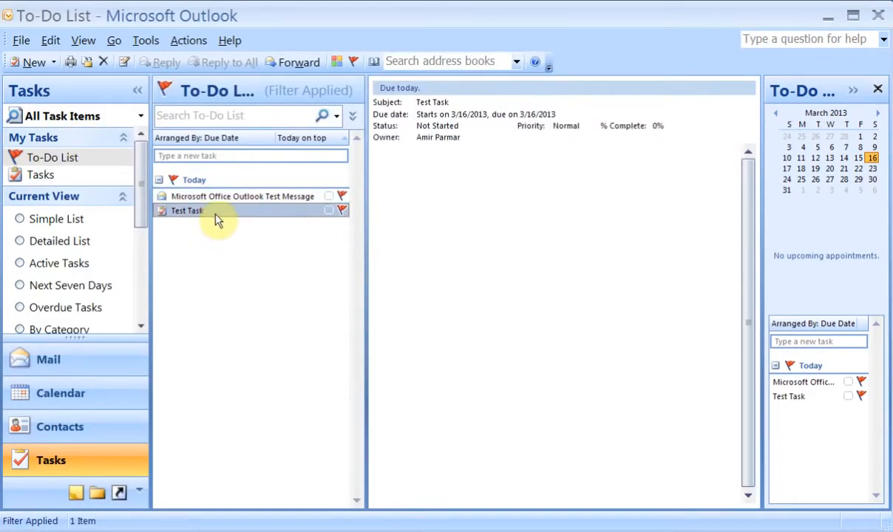
Open Test Task in its own window, close it, and look over the items' context menus.
double_click(216, 215)
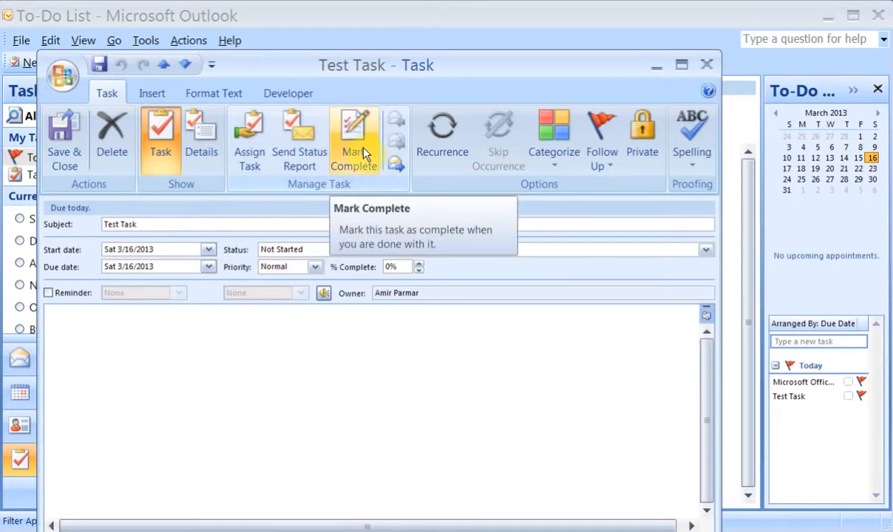
click(706, 67)
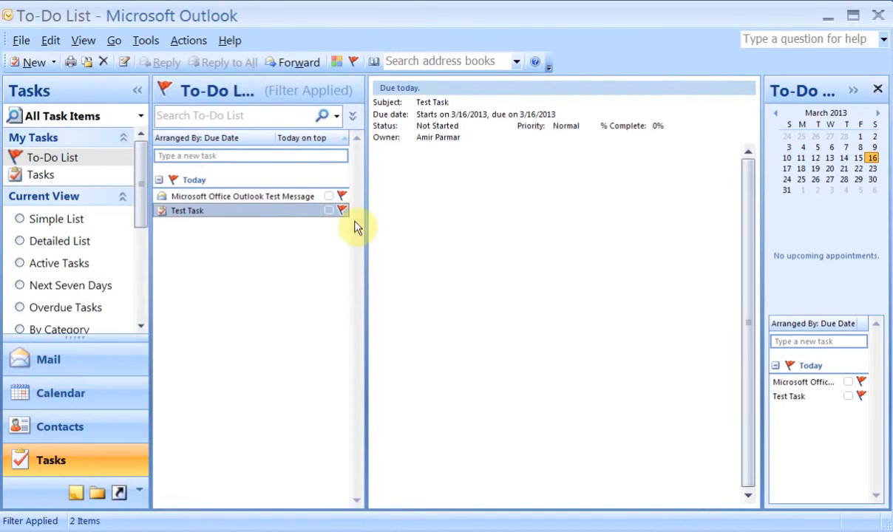
right_click(214, 212)
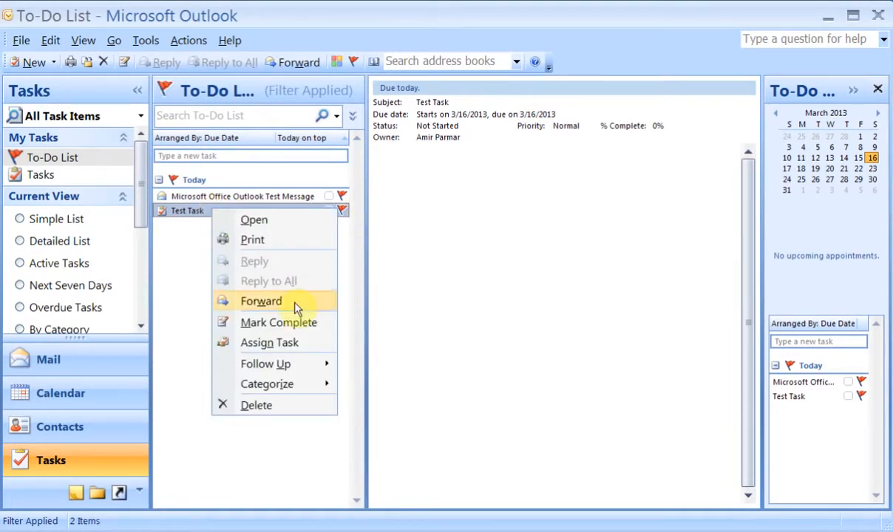
click(265, 196)
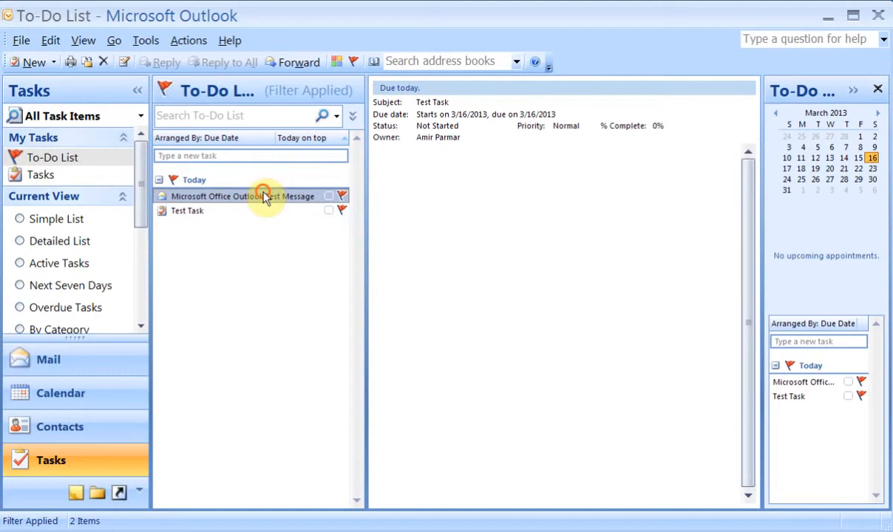
right_click(265, 196)
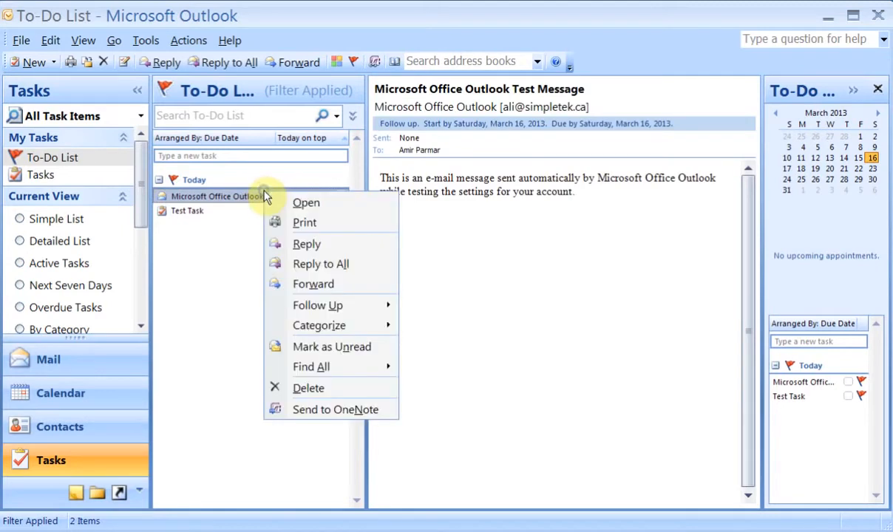
click(222, 216)
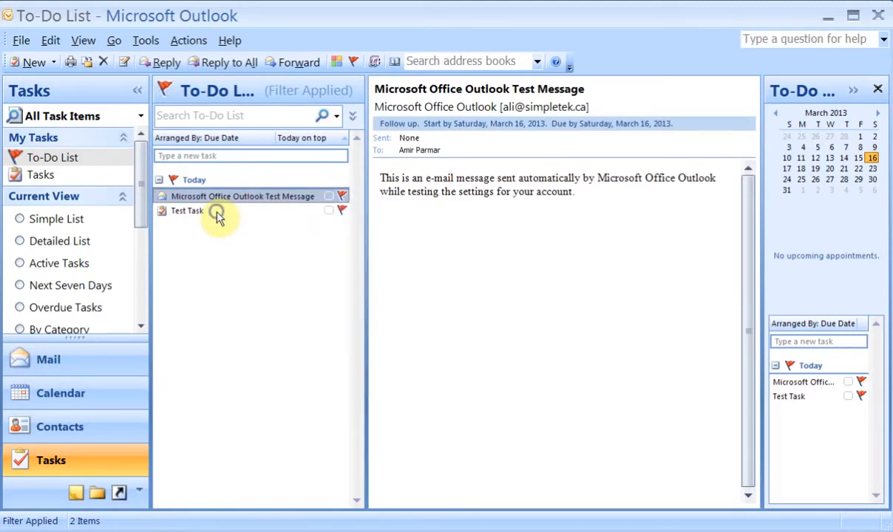
Mark Test Task as complete from its context menu.
right_click(219, 217)
click(200, 215)
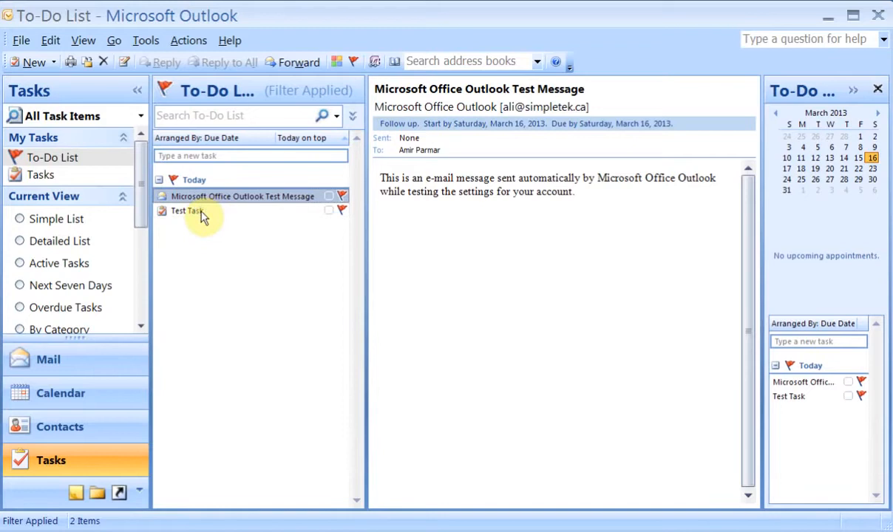
click(201, 215)
right_click(202, 214)
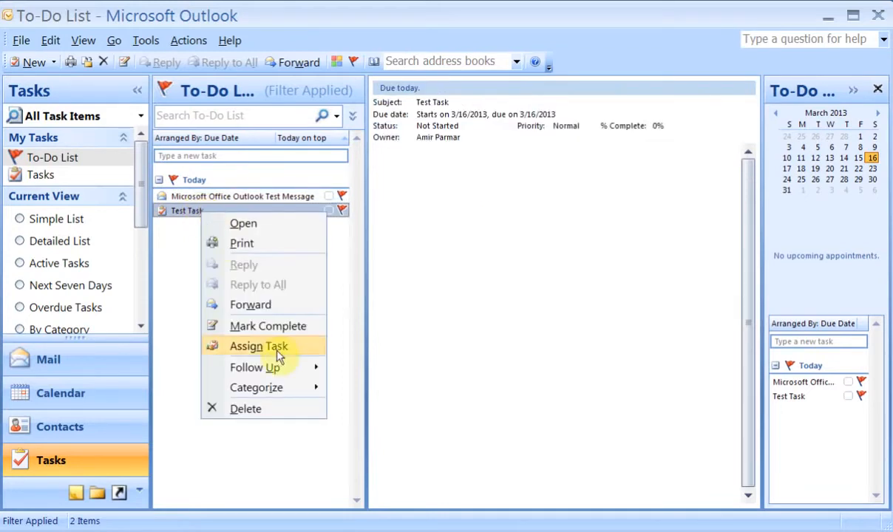
click(258, 326)
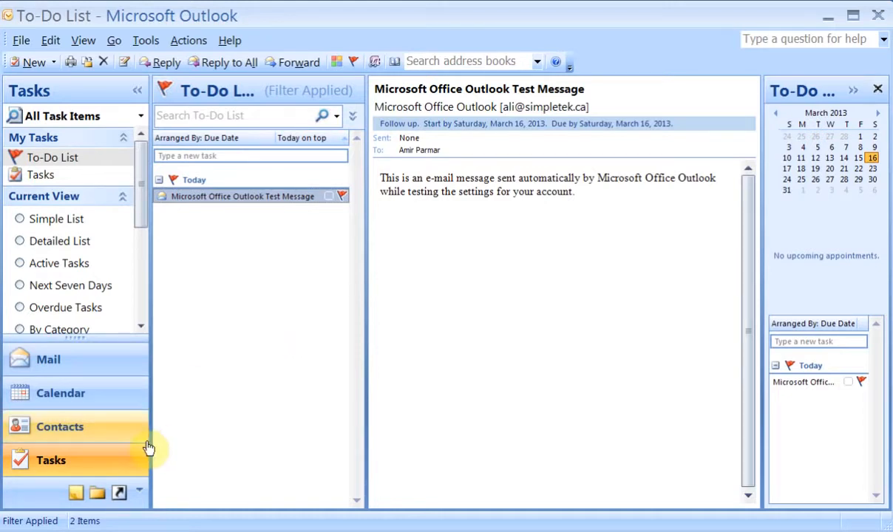
In Notes, discard a blank note and switch the view to Small Icons.
click(76, 495)
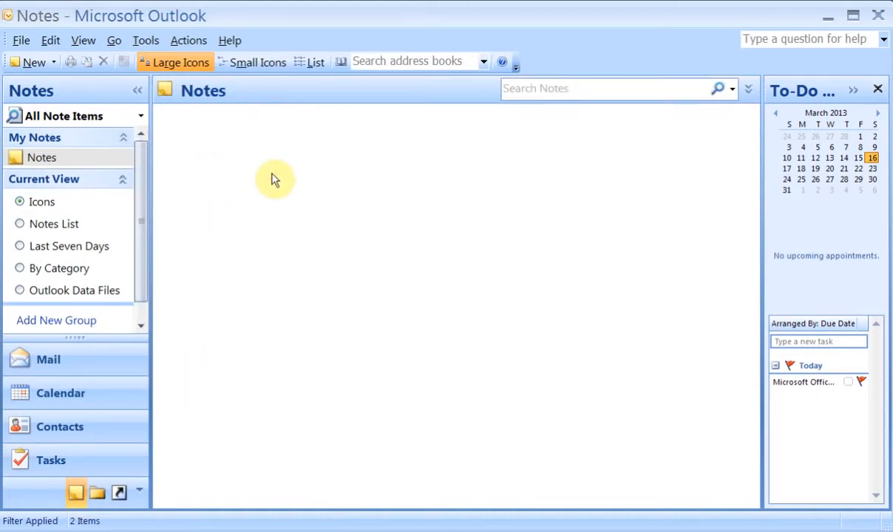
click(34, 63)
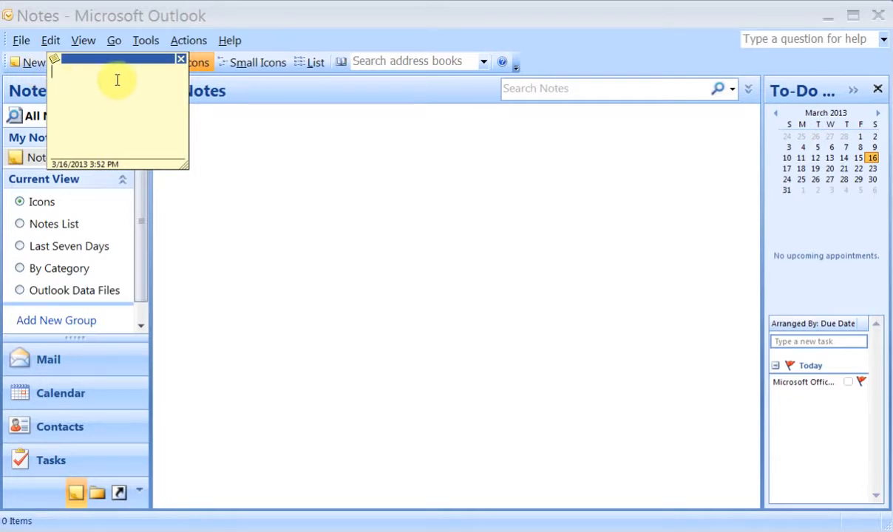
click(182, 59)
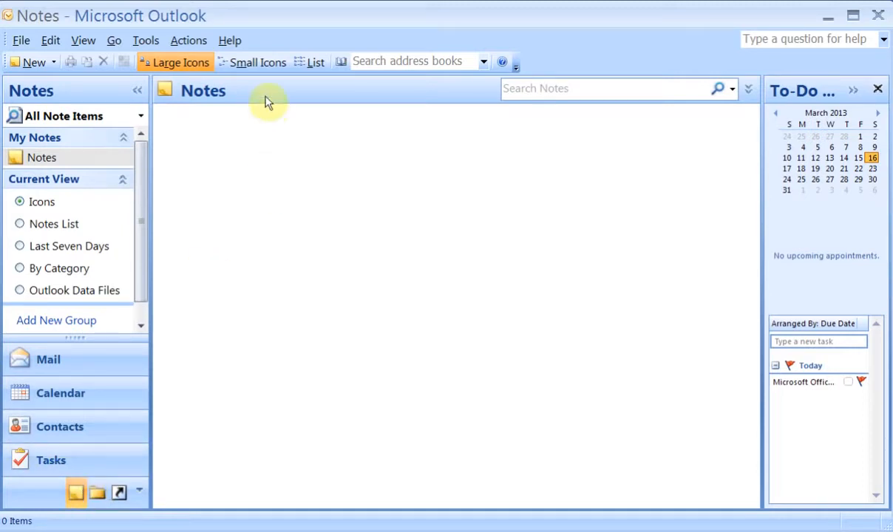
click(257, 65)
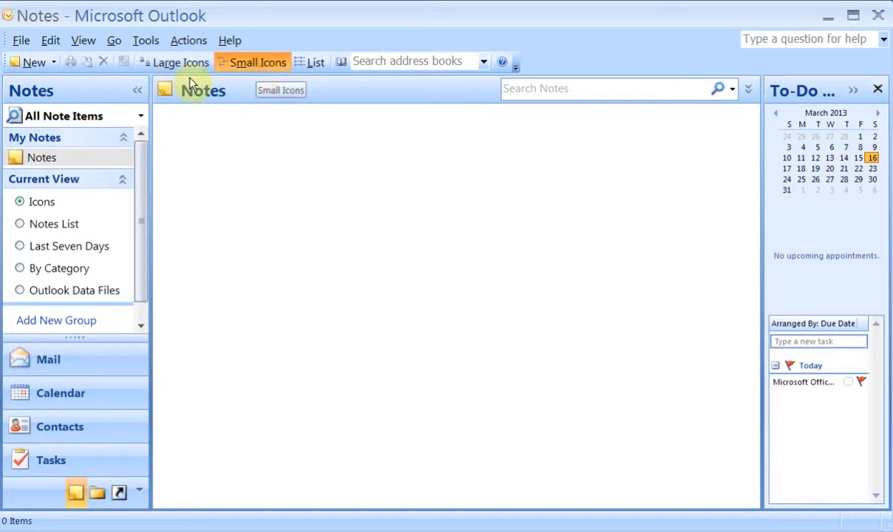
Save a new note reading 'Type a notes' and return to the Inbox.
click(34, 63)
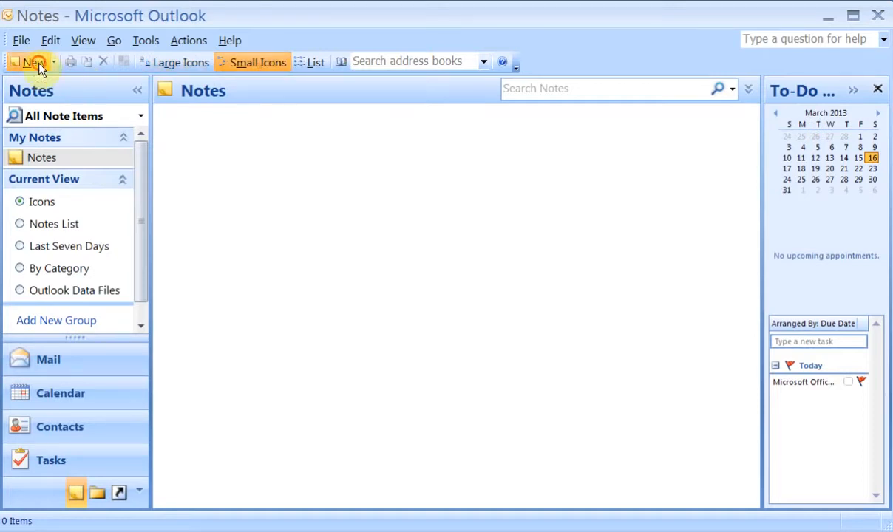
text(Type )
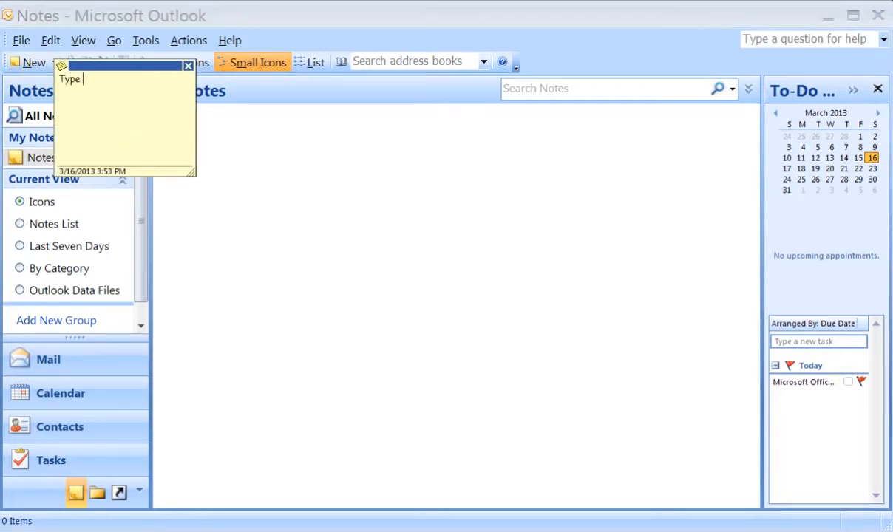
text(a notes)
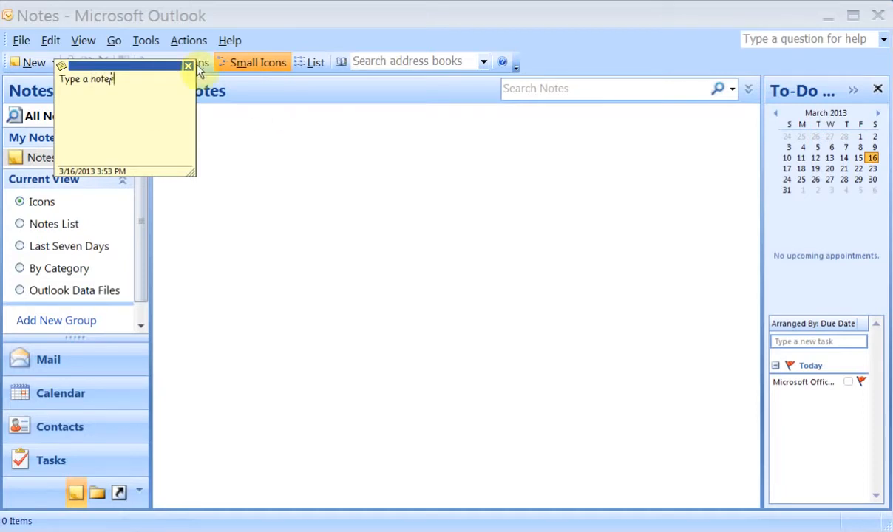
click(188, 65)
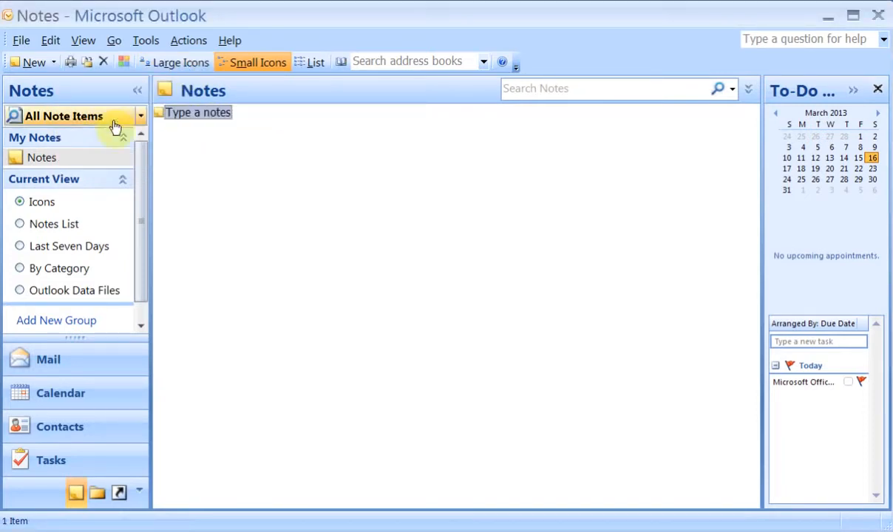
click(55, 361)
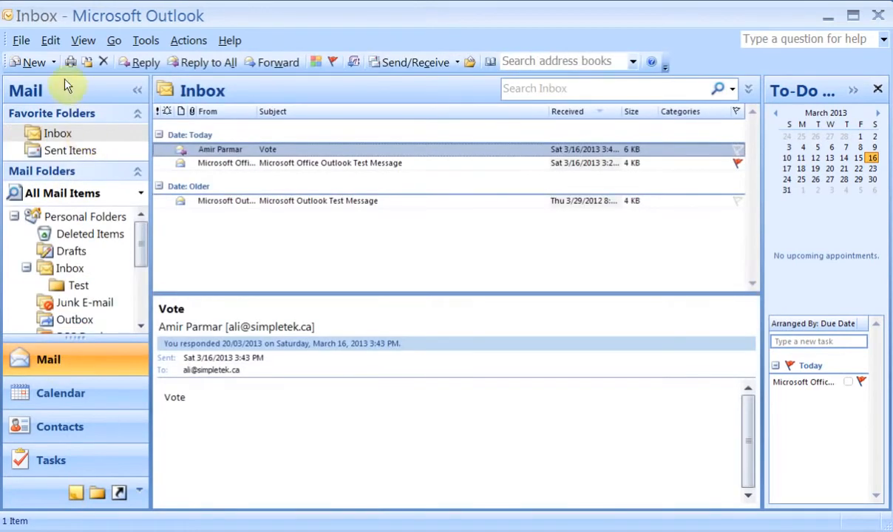
Create a sticky note reading 'Test 2' from the New item list and close it.
click(54, 63)
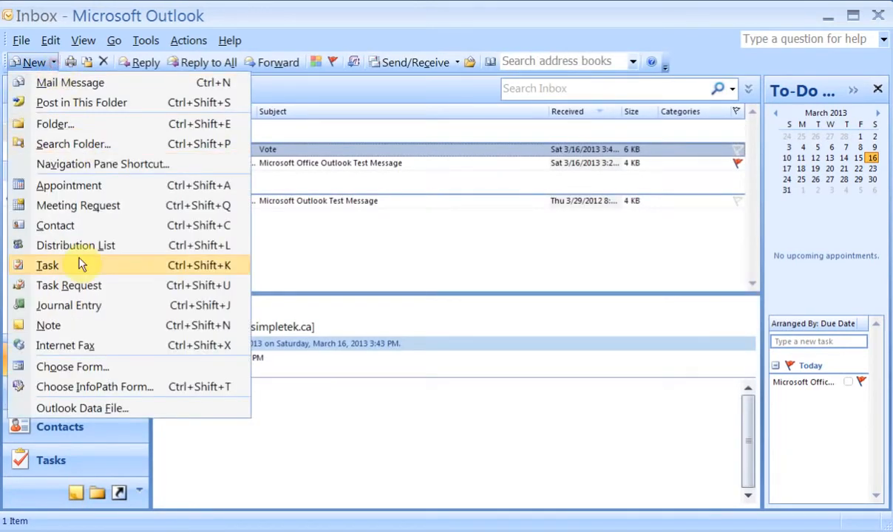
click(70, 328)
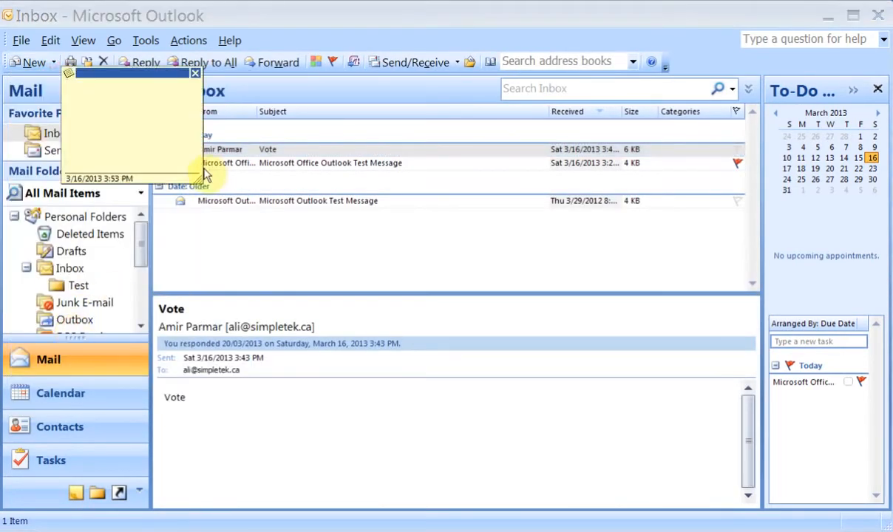
text(Test 2)
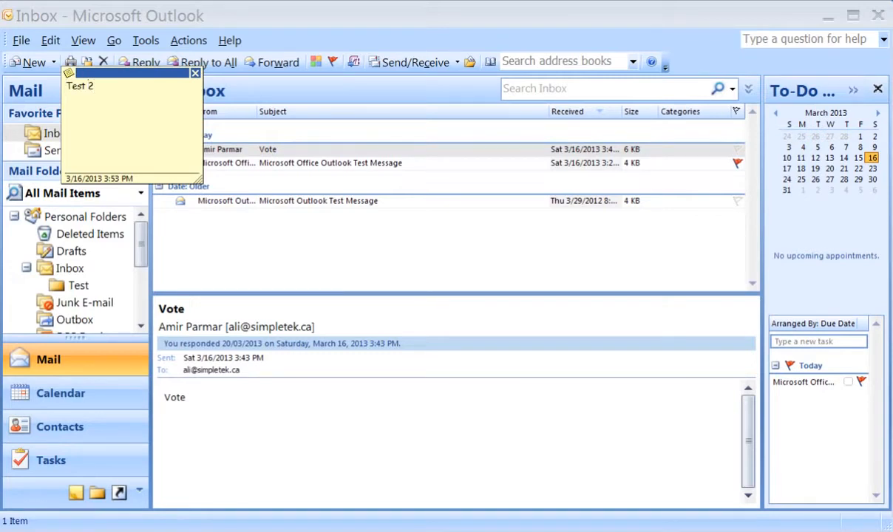
click(196, 75)
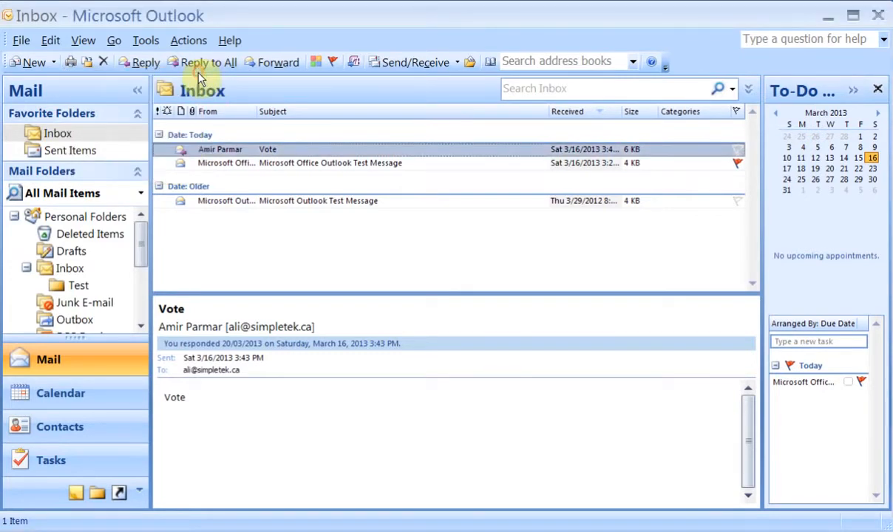
View the notes as List, Large Icons and Small Icons, then return to the Inbox.
click(76, 492)
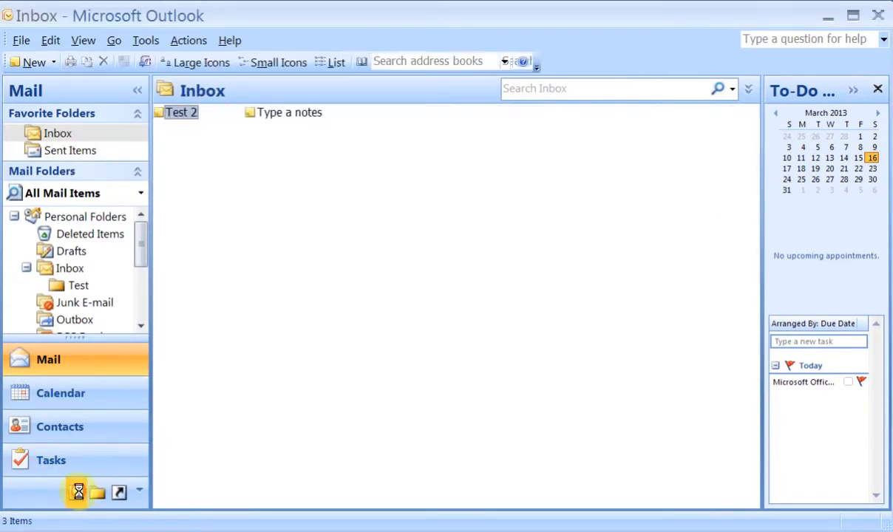
click(314, 62)
click(194, 62)
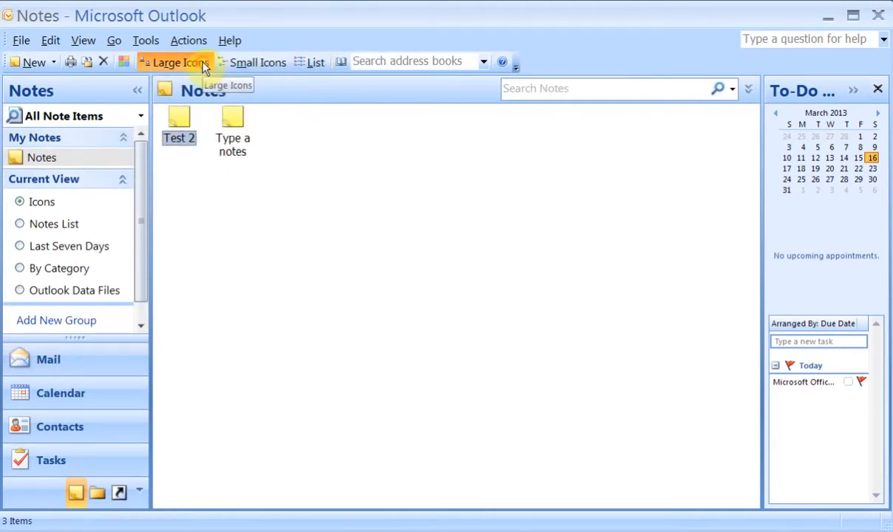
click(248, 63)
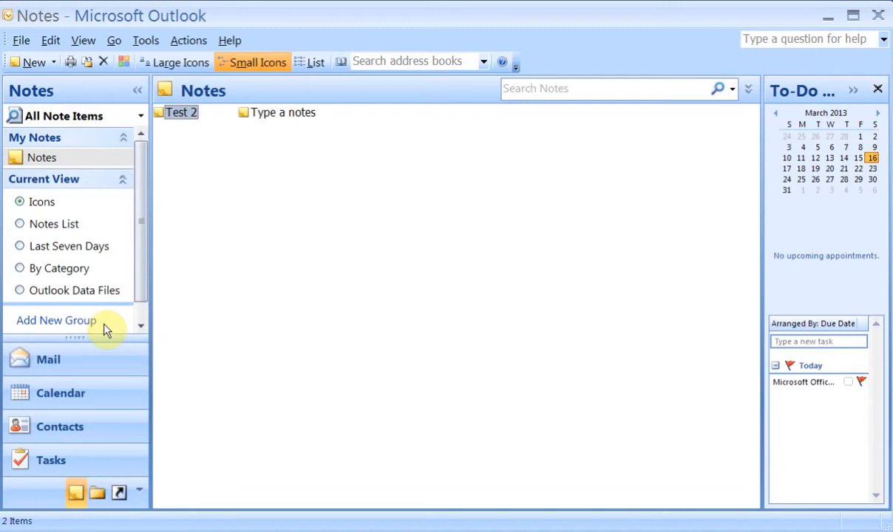
click(50, 360)
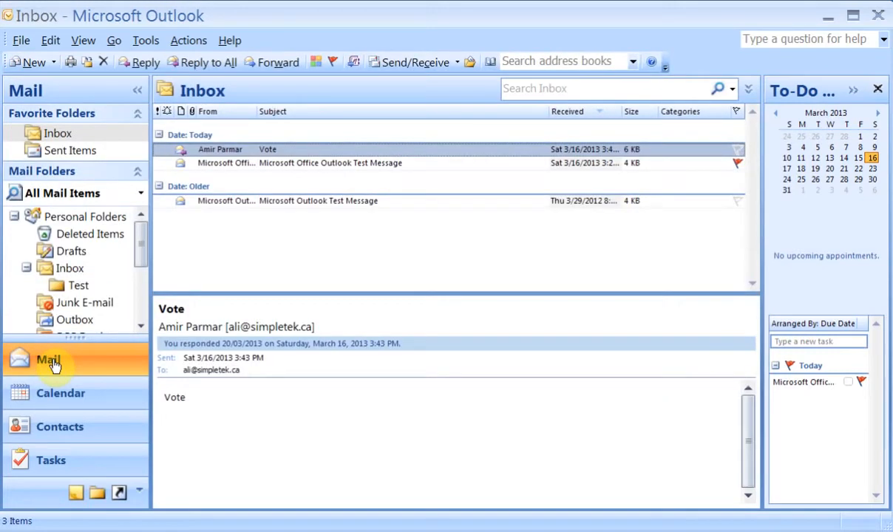
Show the Tools menu's Macro submenu with Macros, Security and the Visual Basic Editor.
click(152, 42)
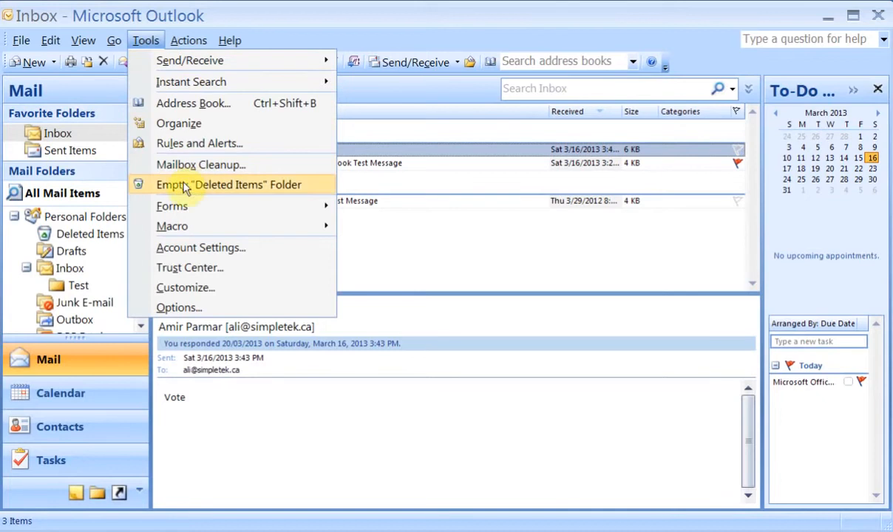
mouse_move(184, 237)
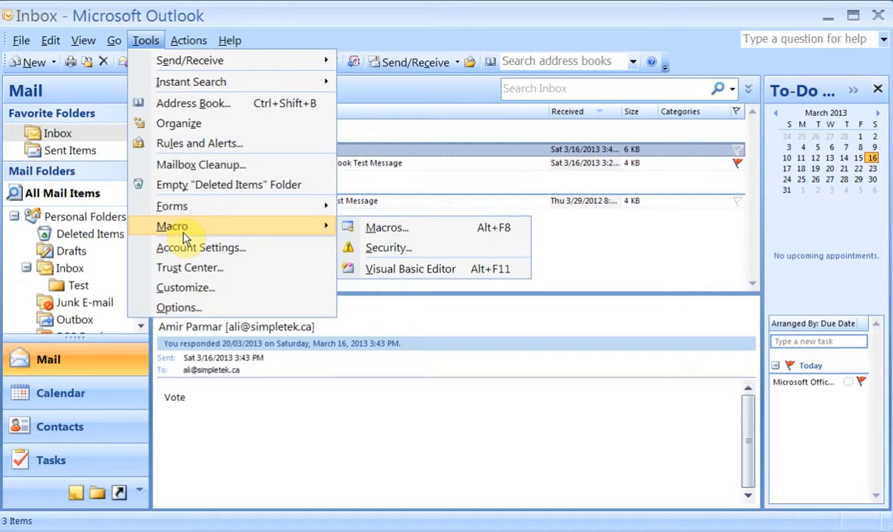
Start a new rule from the 'move messages with specific words in the subject' template.
click(244, 145)
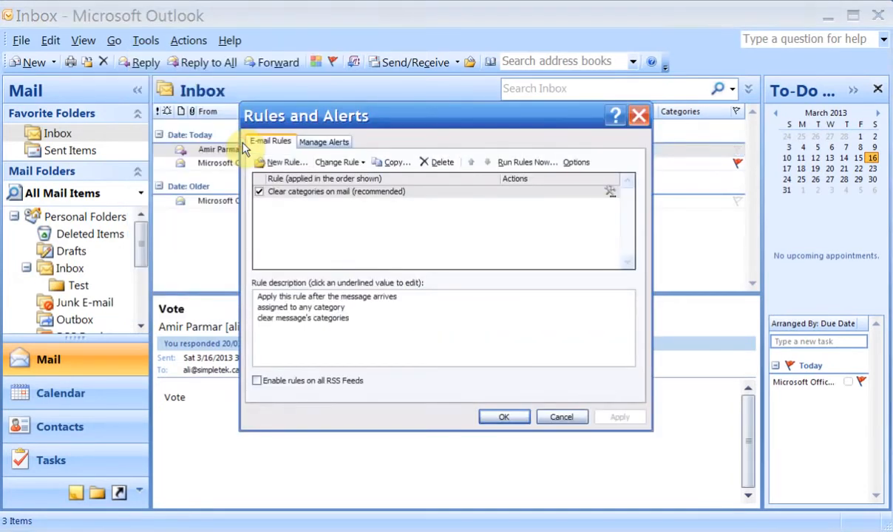
click(290, 164)
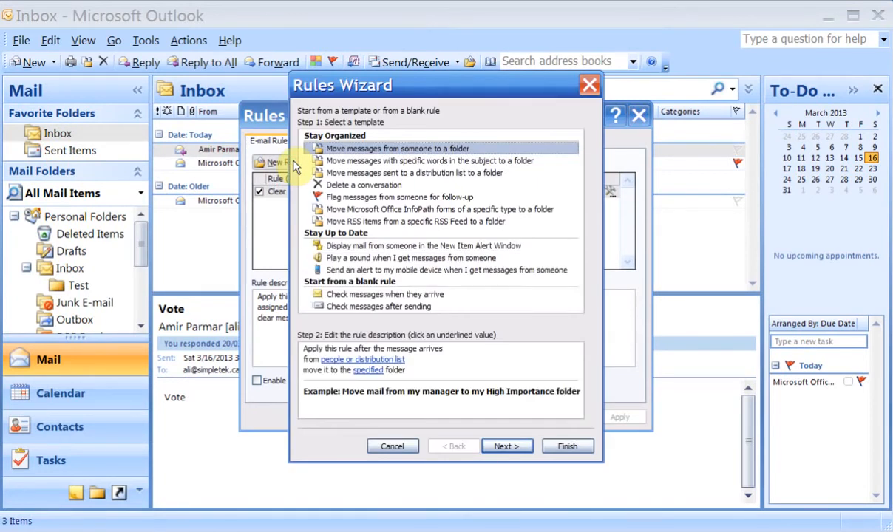
click(441, 162)
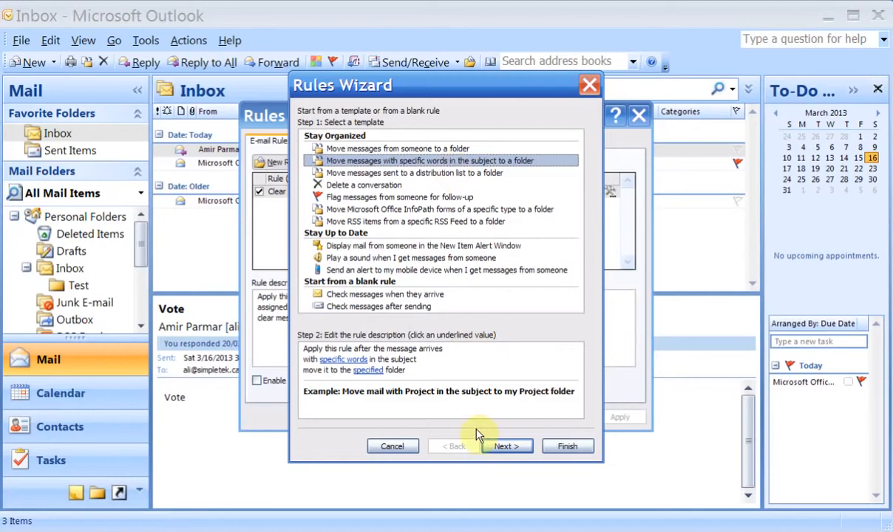
click(503, 448)
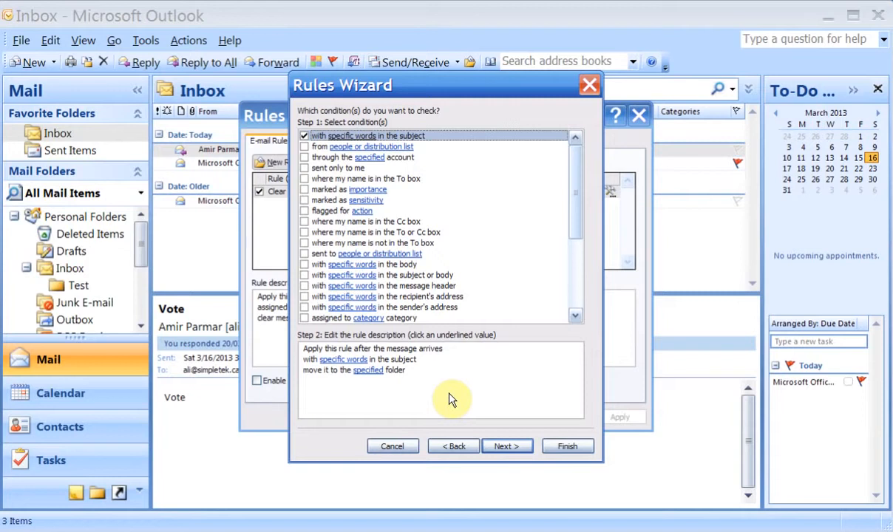
Set the rule's subject word to Test and its destination folder to Test1.
click(356, 370)
click(347, 360)
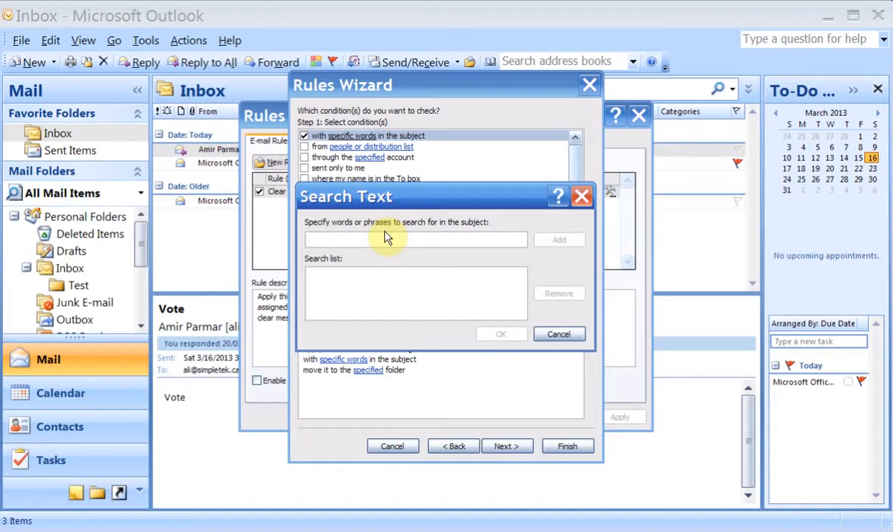
text(Test)
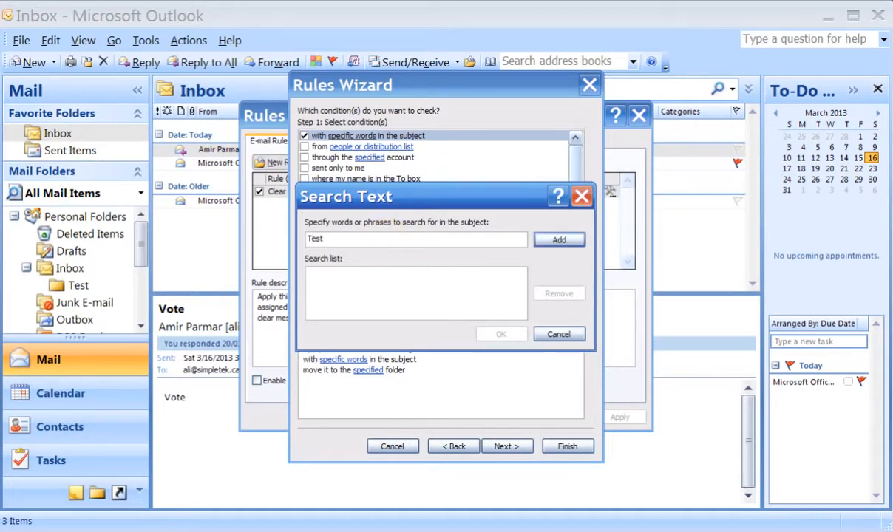
click(558, 240)
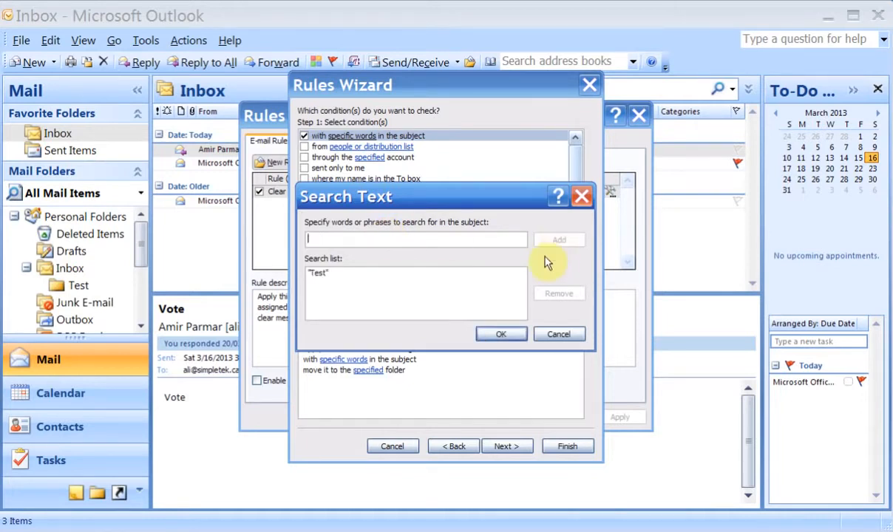
click(501, 336)
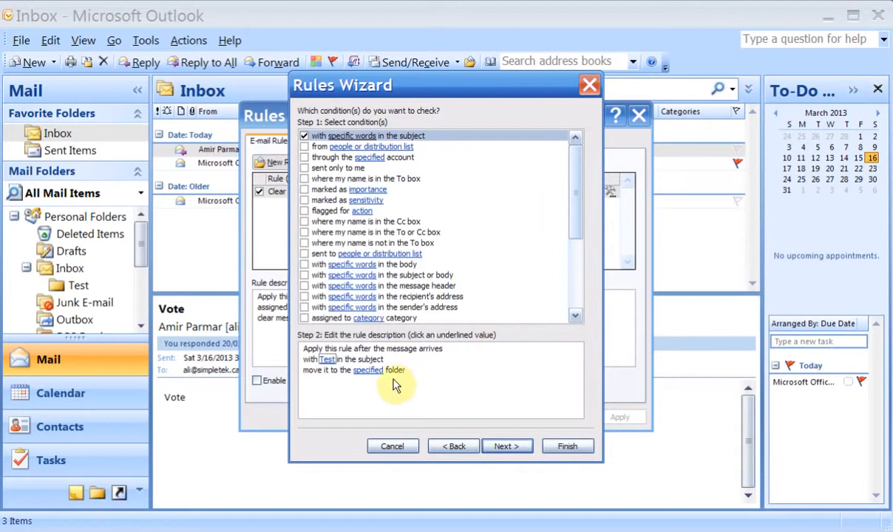
click(365, 371)
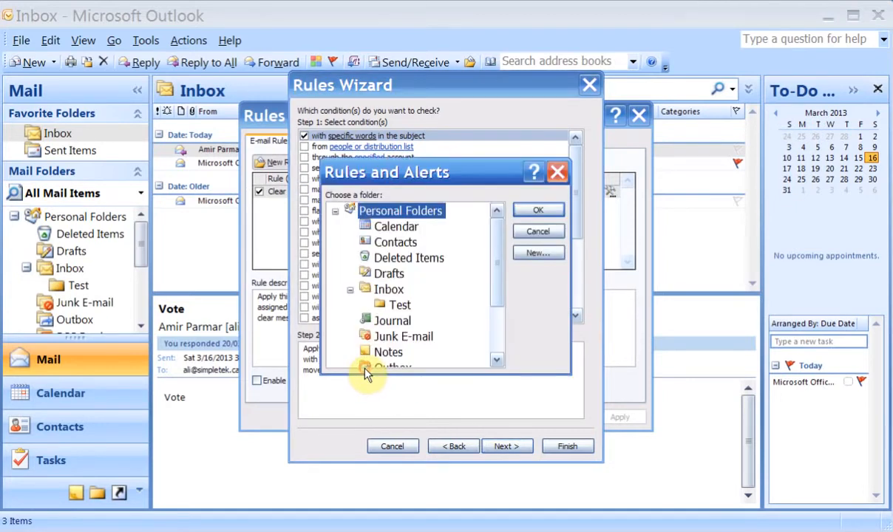
drag(496, 286, 495, 326)
click(387, 352)
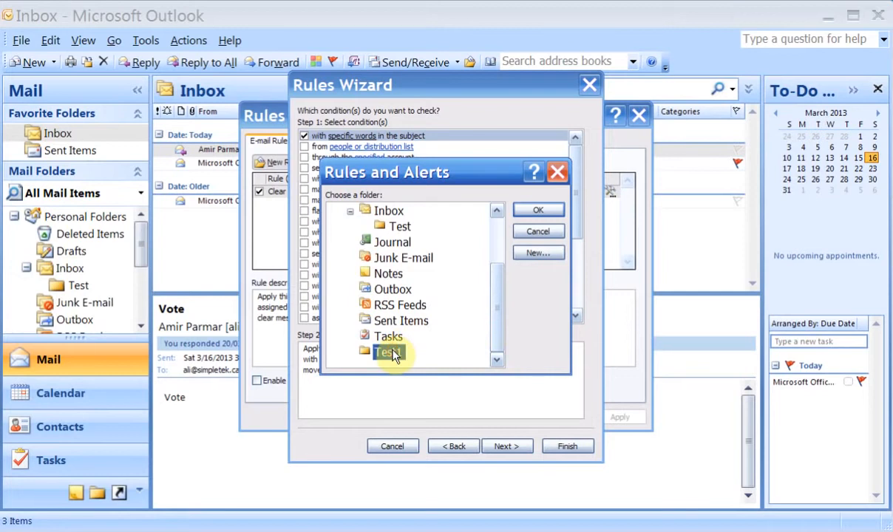
click(543, 210)
Skip the remaining rule options, tick run-now on existing Inbox mail, and finish the Test rule.
click(507, 446)
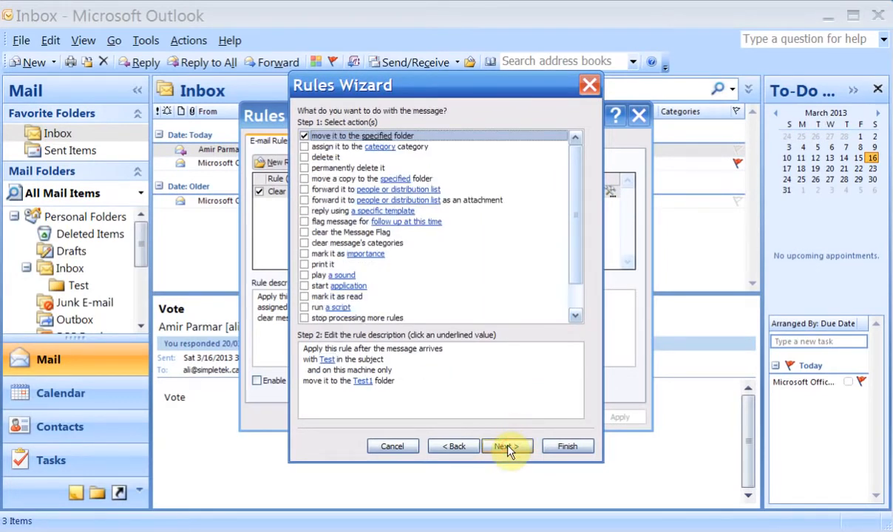
click(366, 383)
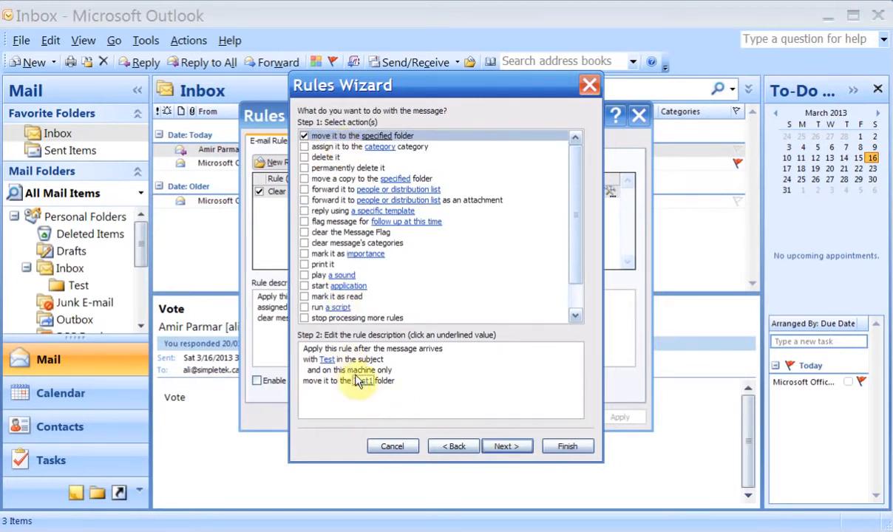
click(516, 448)
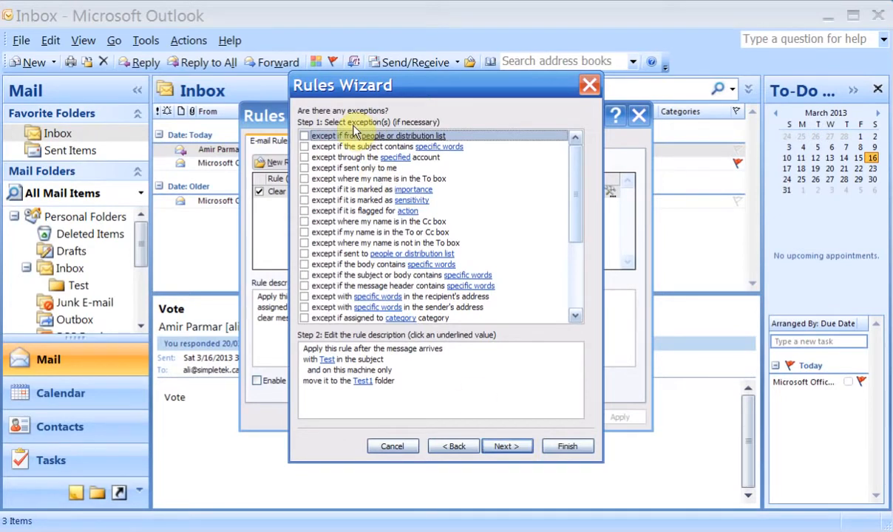
click(504, 446)
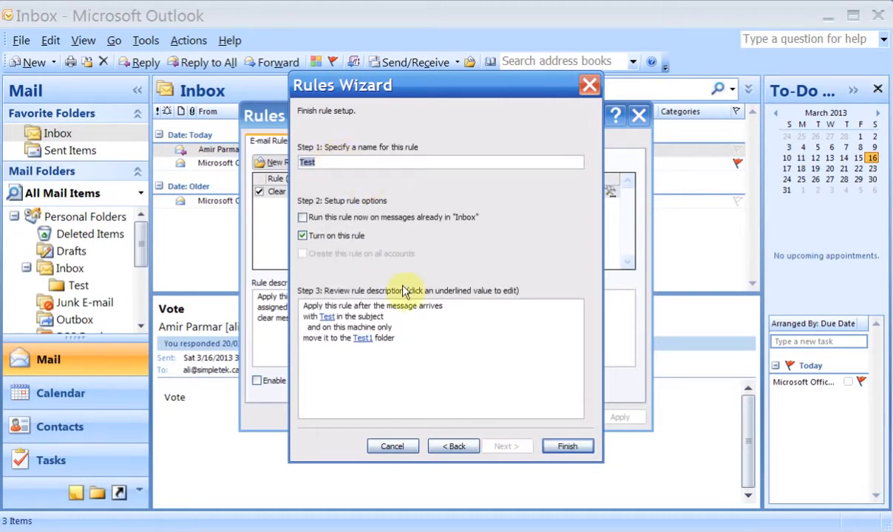
click(303, 218)
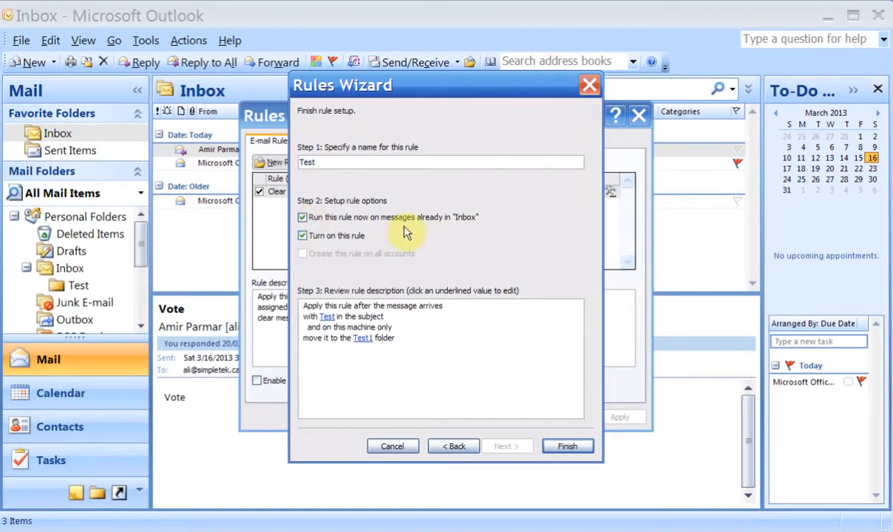
click(567, 448)
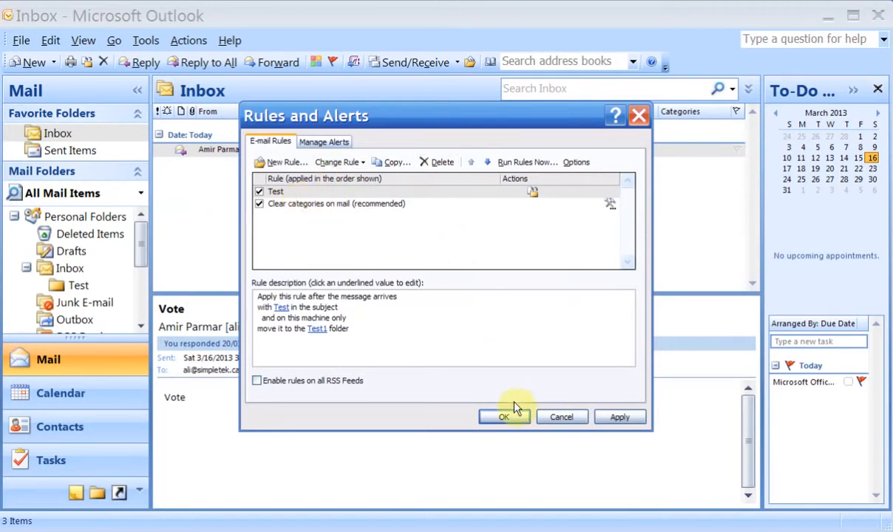
Save the rules, check the test messages moved into Test1, then return to the Inbox.
click(610, 418)
click(502, 418)
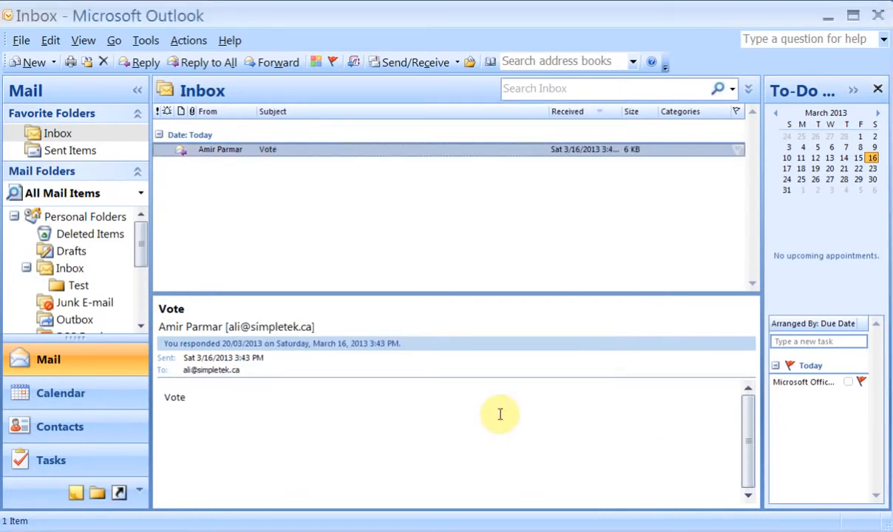
drag(144, 236, 143, 296)
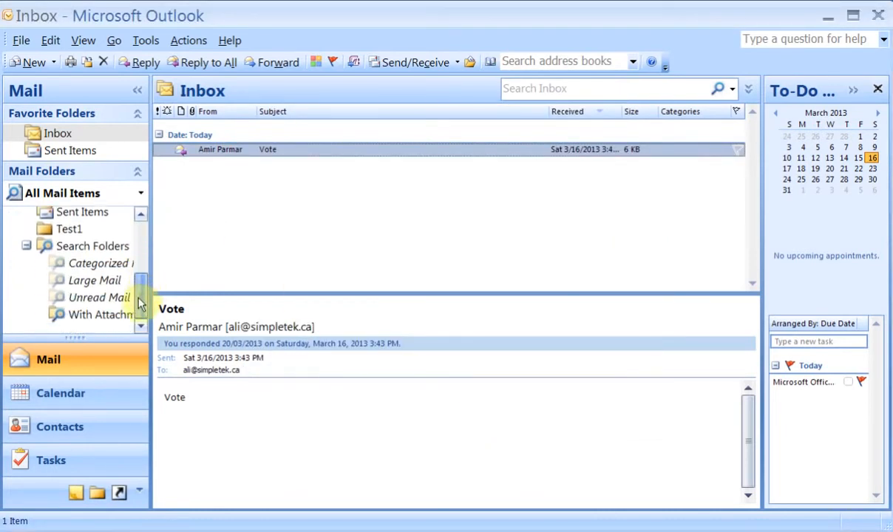
click(70, 230)
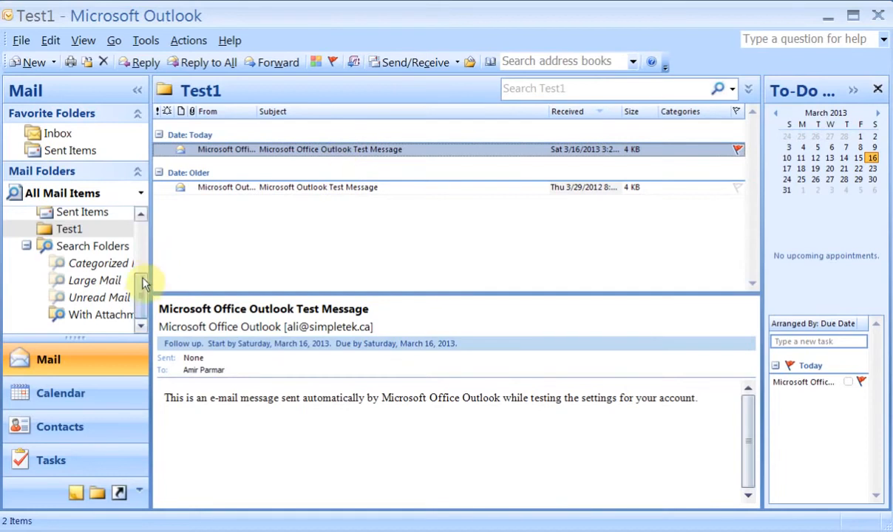
drag(141, 288, 133, 221)
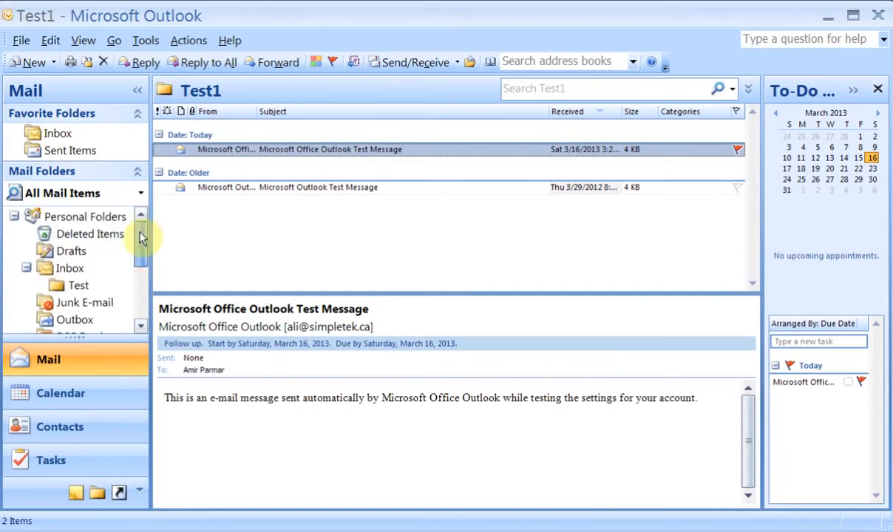
click(68, 270)
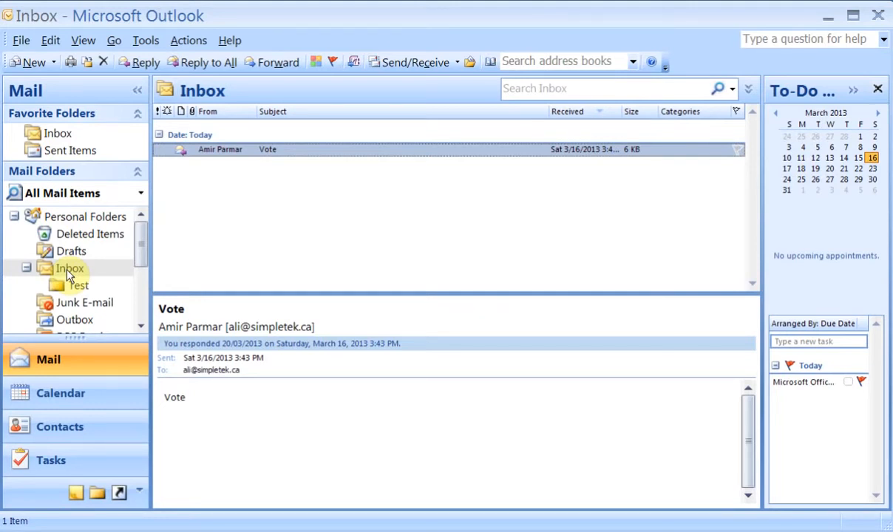
Create a new signature named 'New Signature' in the Mail Format signature settings.
click(137, 47)
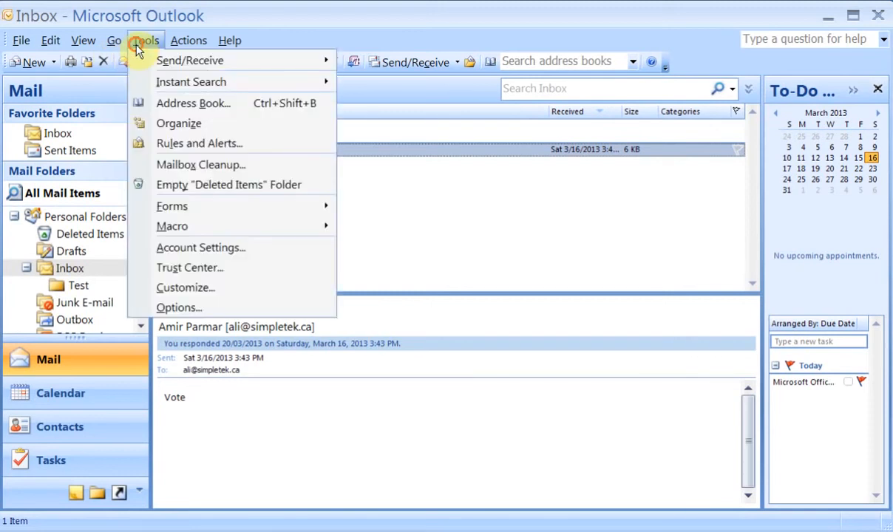
click(204, 311)
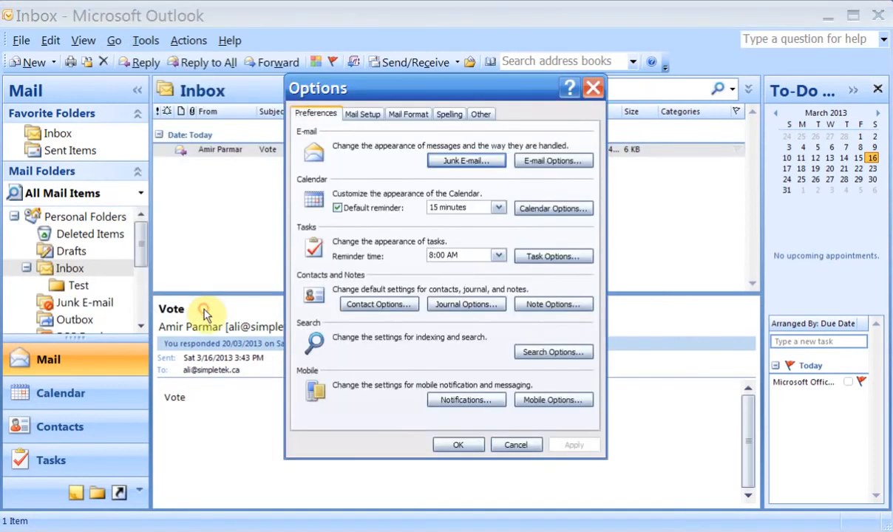
click(407, 114)
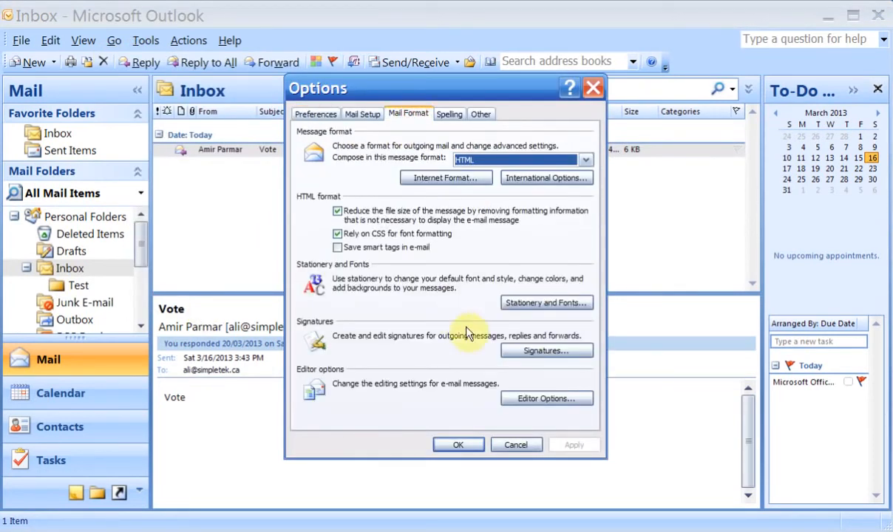
click(534, 353)
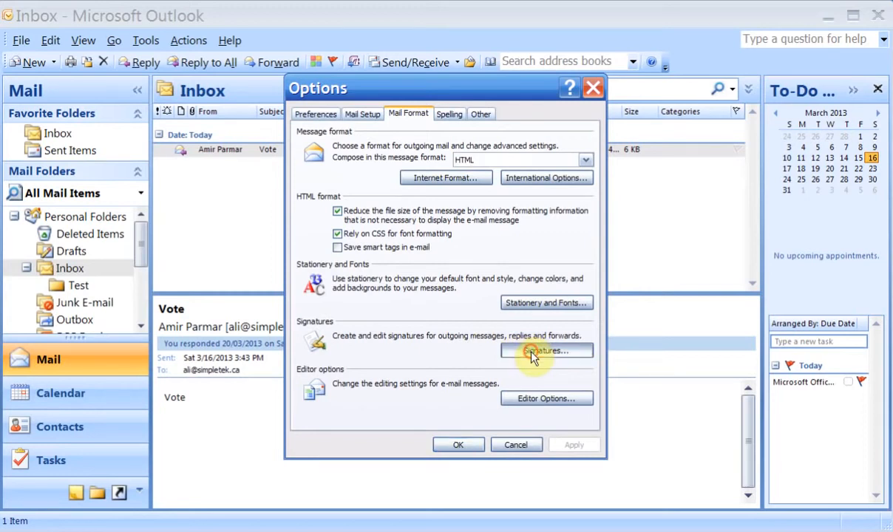
click(299, 216)
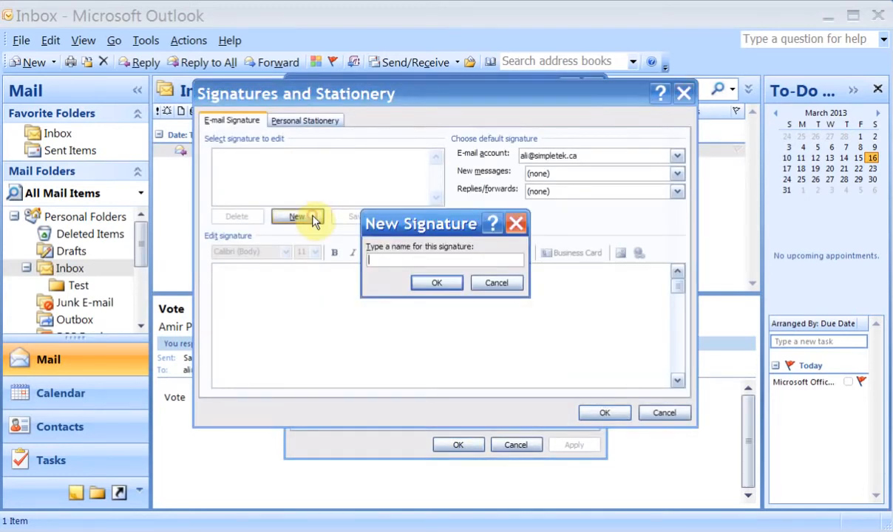
text(New Silnature)
click(442, 283)
Enter your full name as the signature text, correcting the surname typo.
click(365, 297)
key(BackSpace)
key(BackSpace)
key(BackSpace)
key(BackSpace)
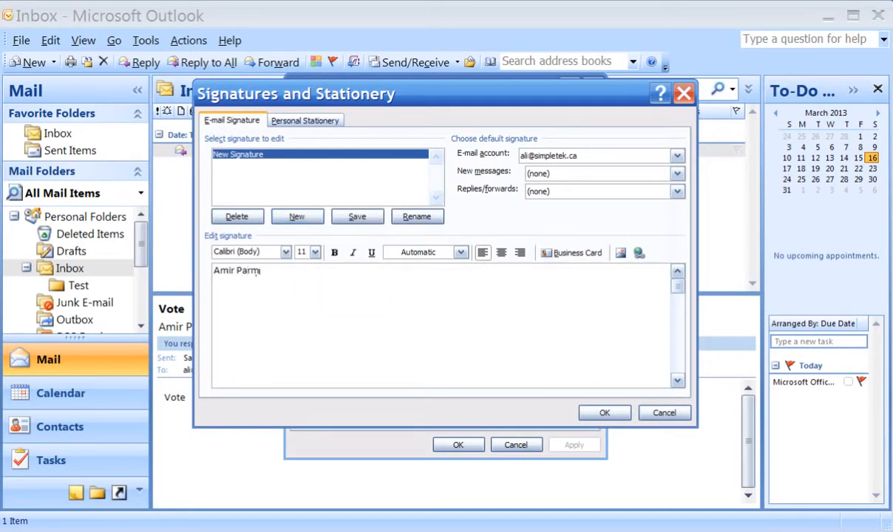
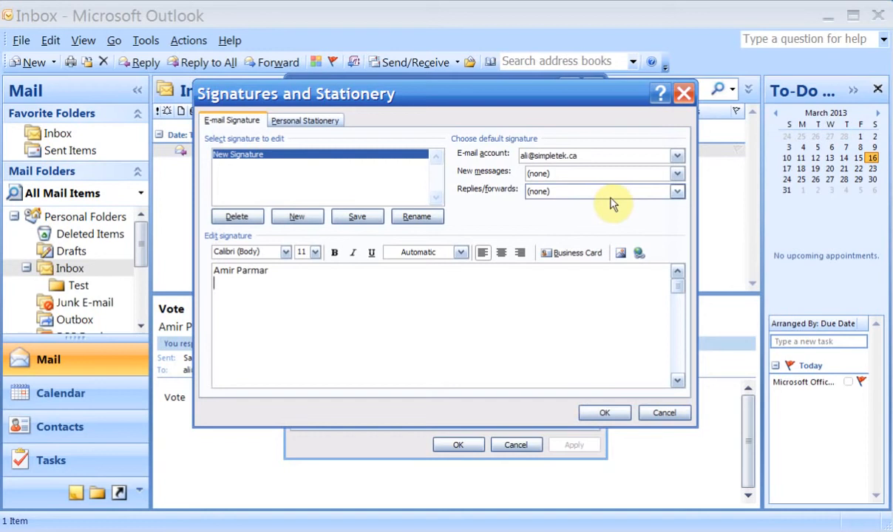
Make New Signature the default for new messages and replies/forwards, then save.
click(677, 174)
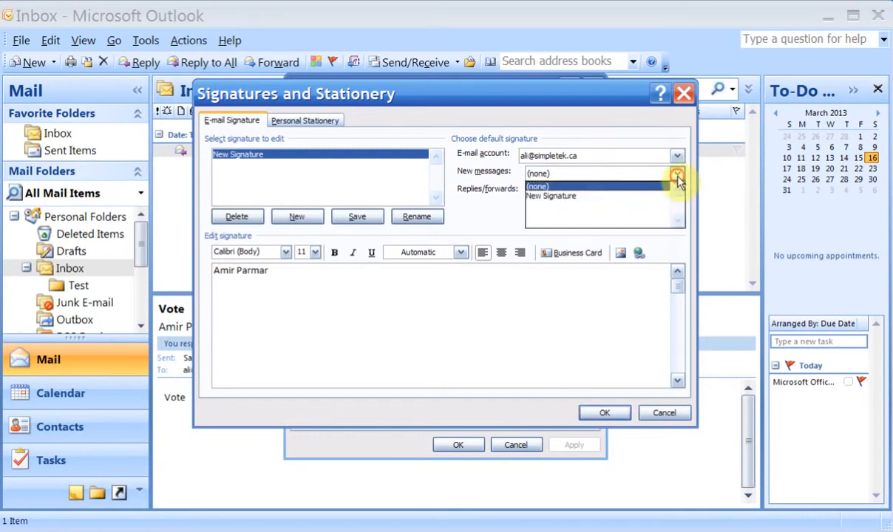
click(600, 197)
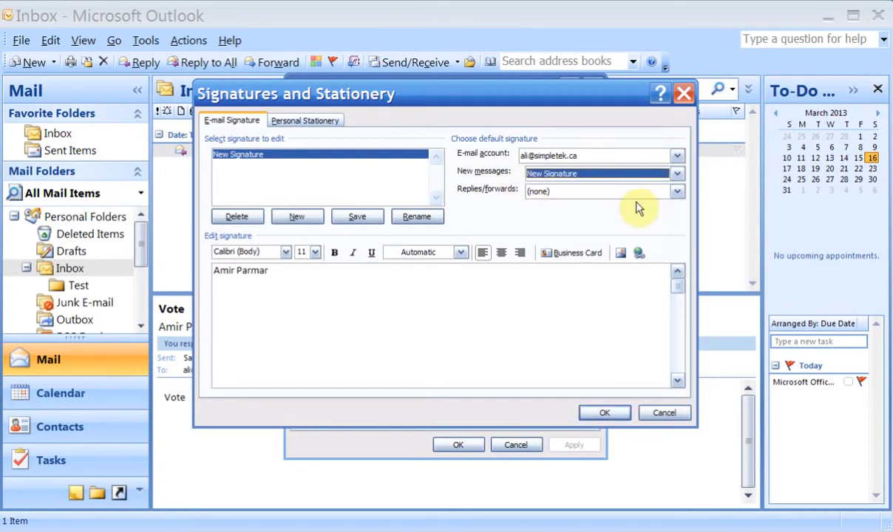
click(676, 193)
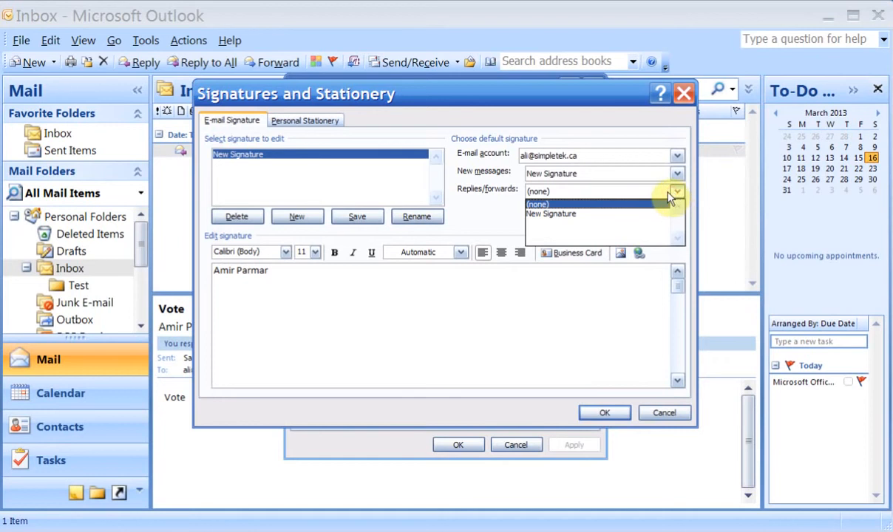
click(582, 214)
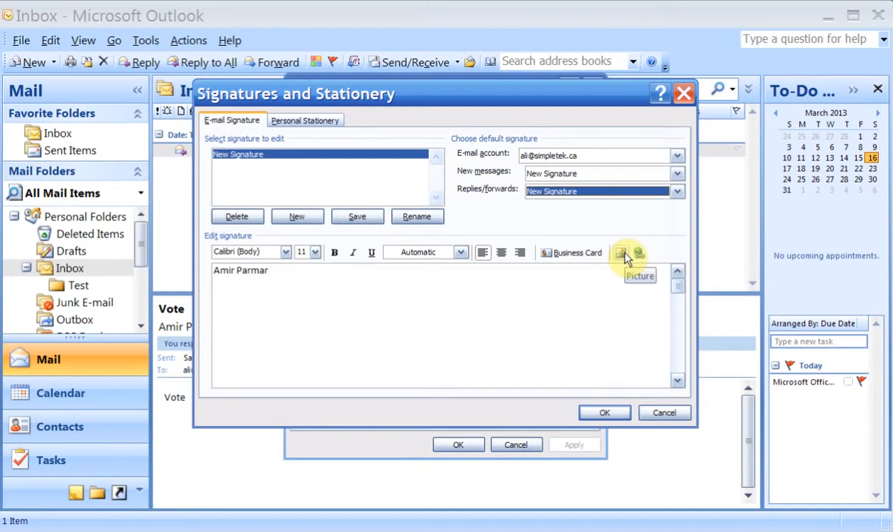
click(601, 412)
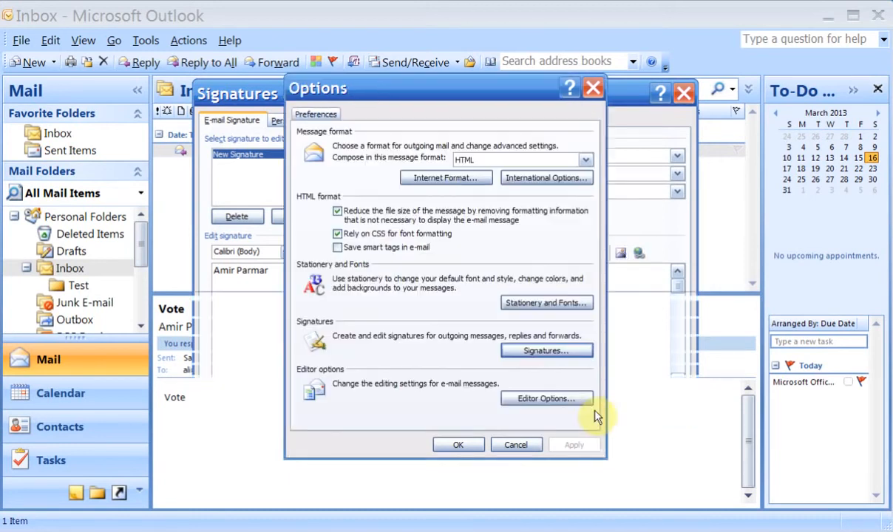
click(459, 444)
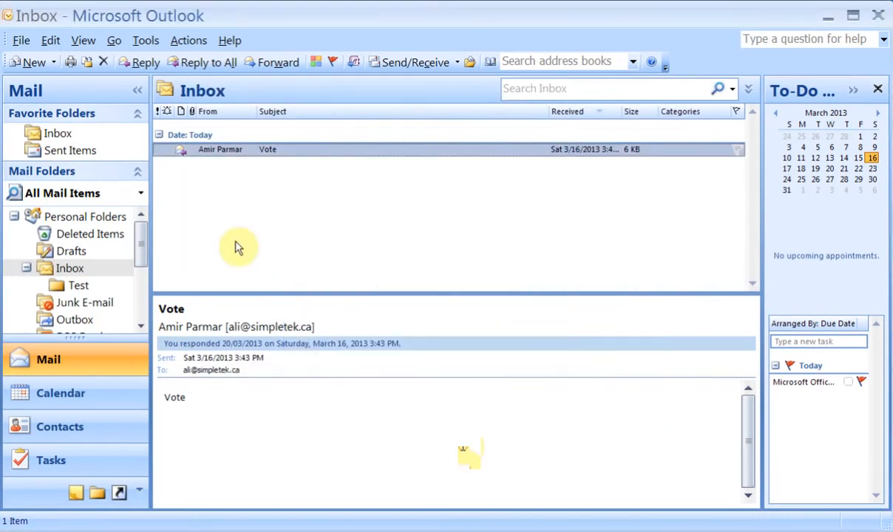
click(36, 62)
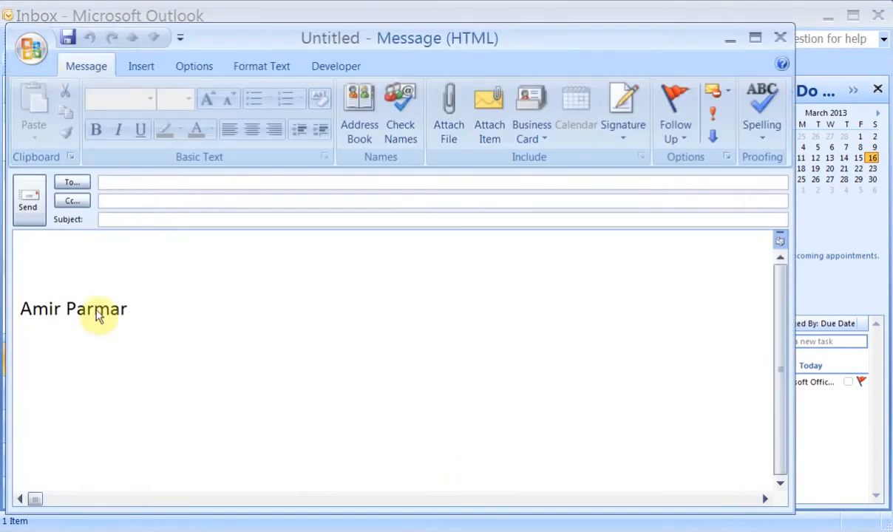
click(780, 38)
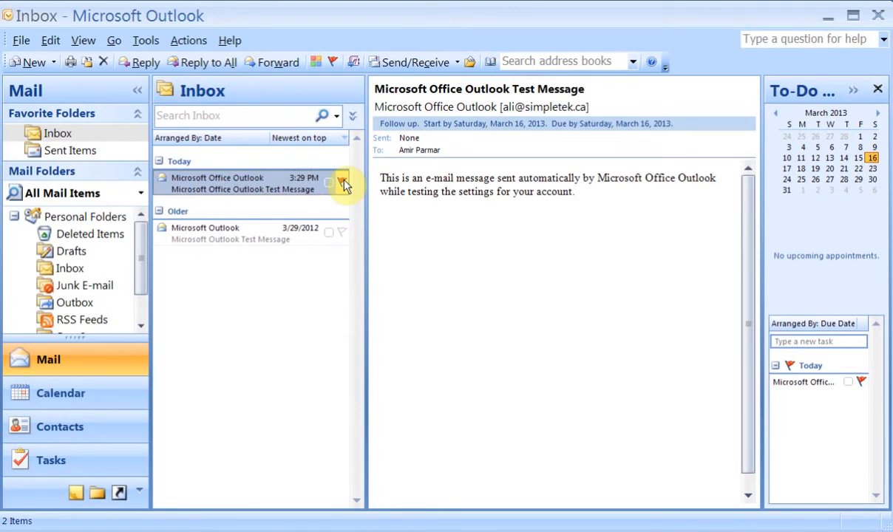
Search the Inbox for 'outlook', then clear the search text.
click(253, 116)
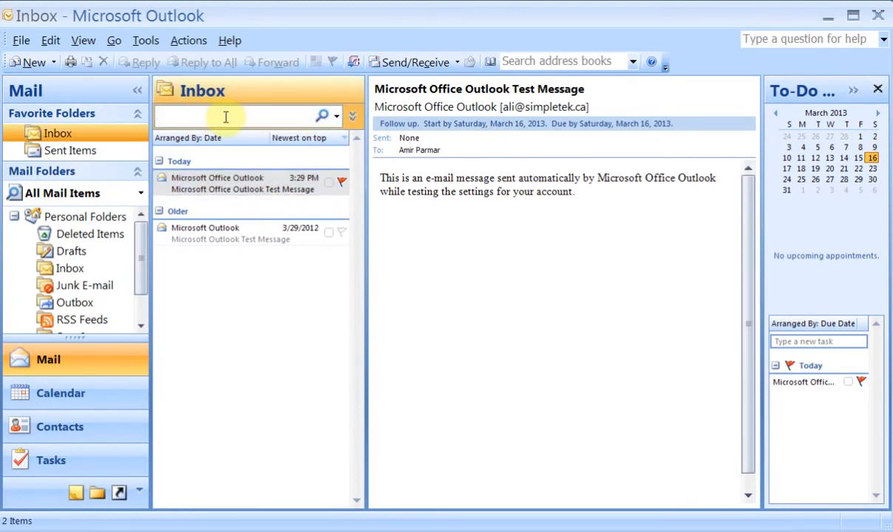
text(outlook)
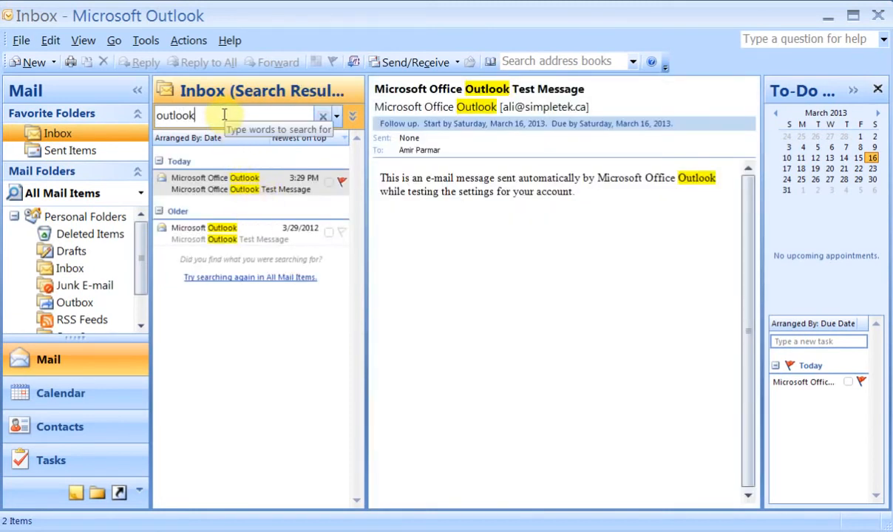
key(BackSpace)
key(BackSpace)
key(BackSpace)
key(BackSpace)
key(BackSpace)
key(BackSpace)
key(BackSpace)
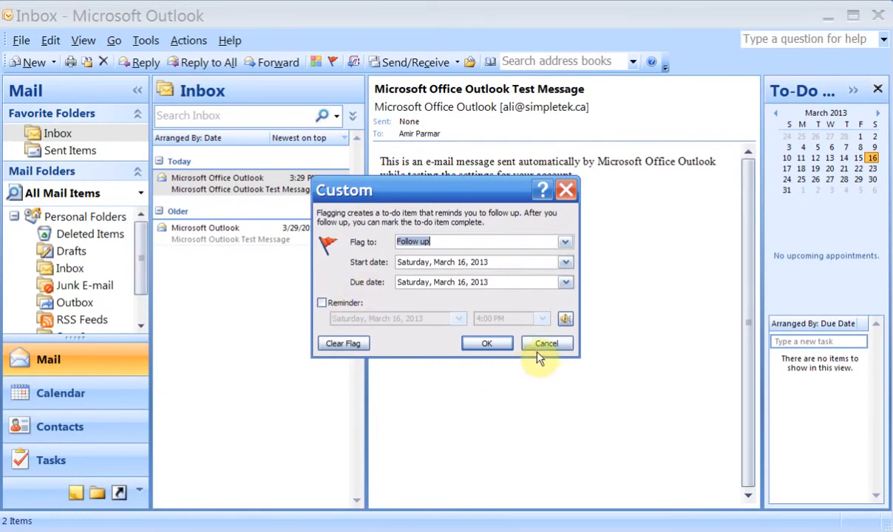
Confirm the follow-up flag due March 16, 2013, then open the Test Message.
click(488, 344)
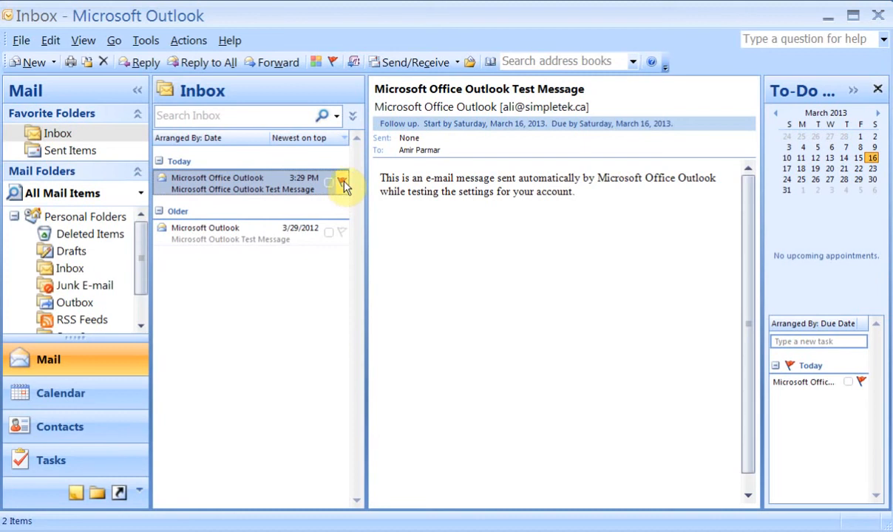
double_click(344, 185)
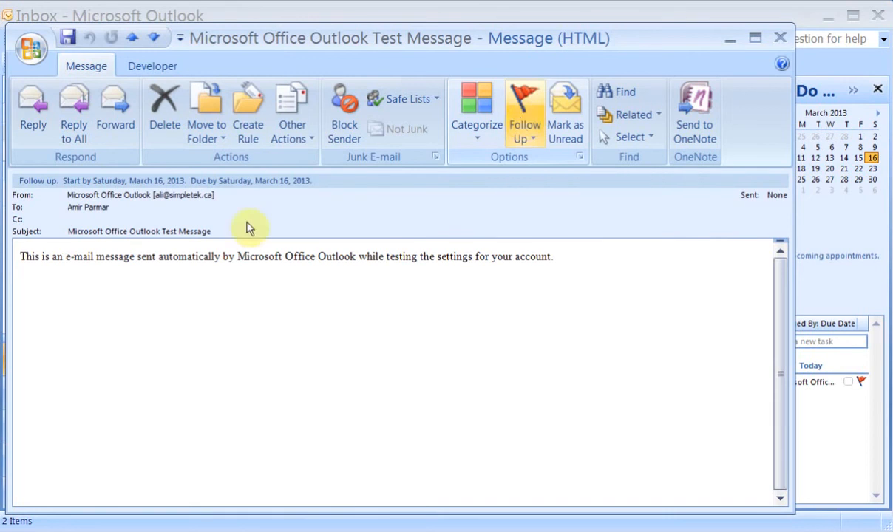
Glance at Move to Folder, close the message window, and show the Follow Up due-date choices.
click(222, 139)
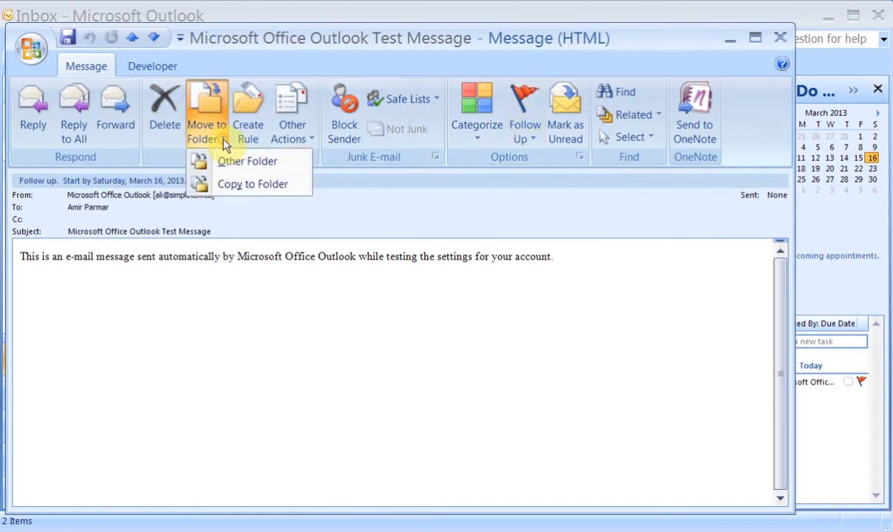
click(224, 141)
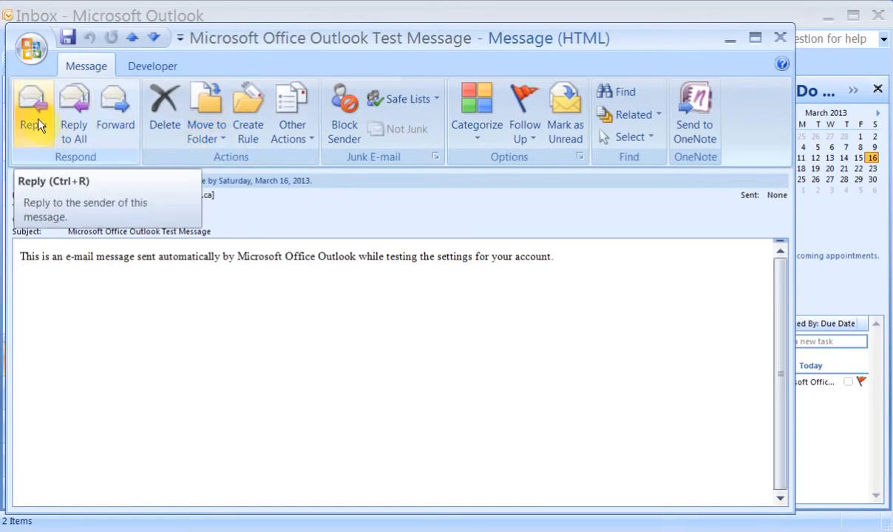
click(778, 39)
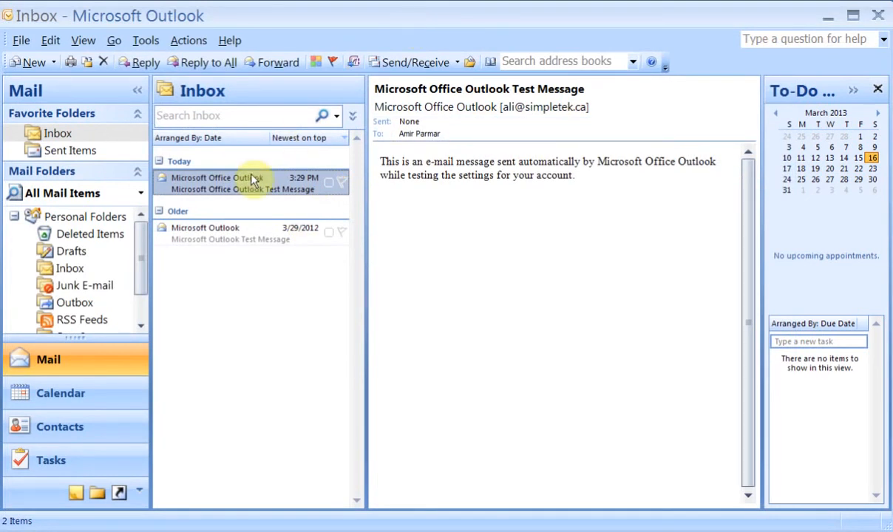
click(335, 65)
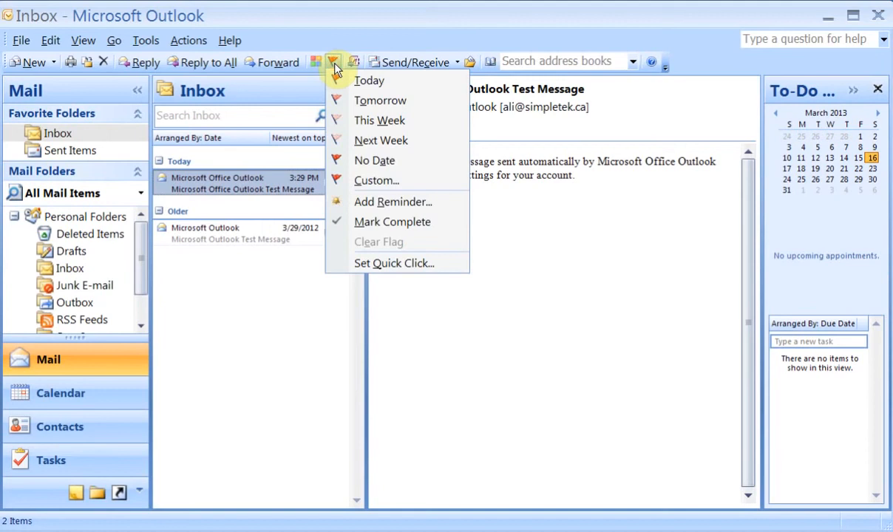